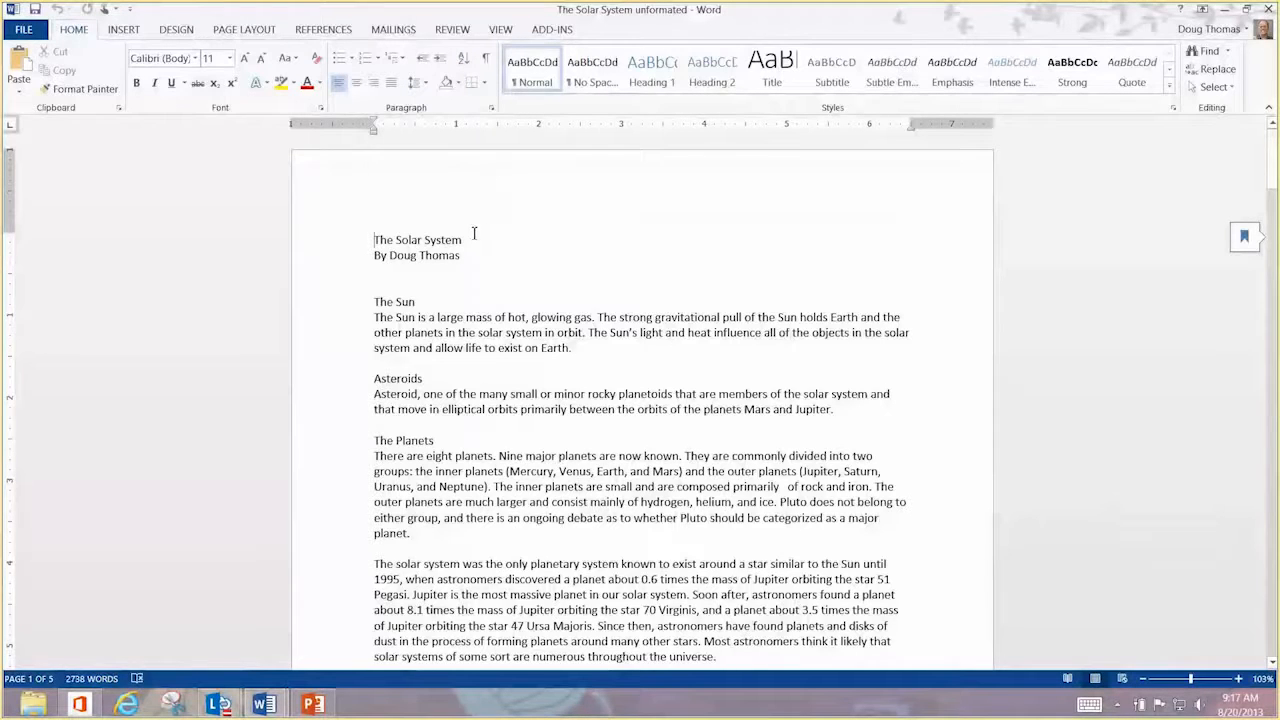
Center the document title "The Solar System" and set its font size to 20
left_click_drag(465, 238, 362, 242)
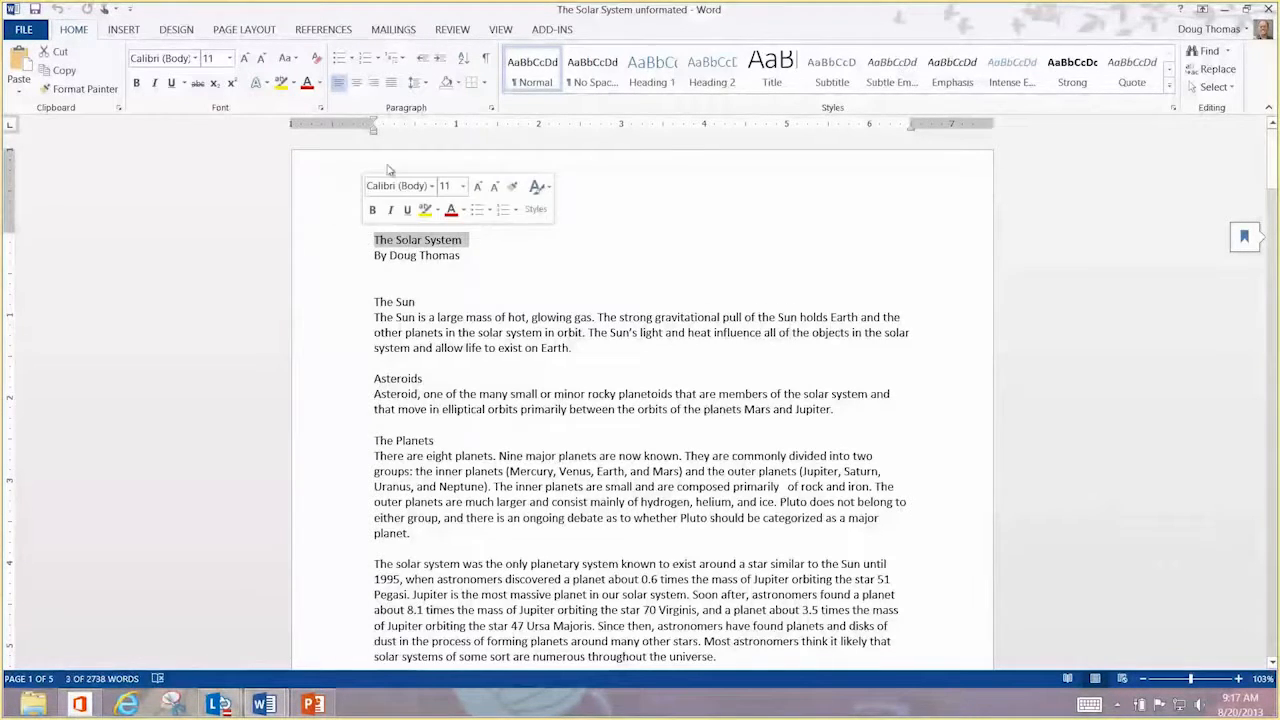
left_click(357, 84)
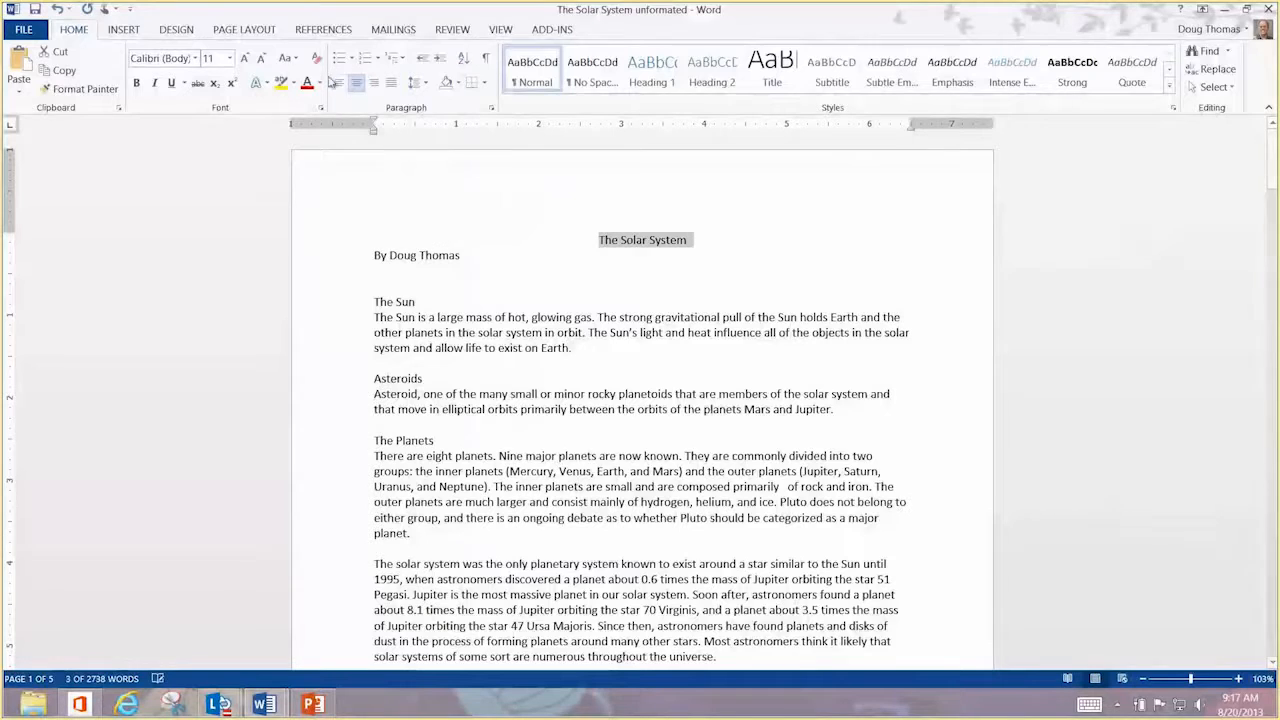
left_click(231, 59)
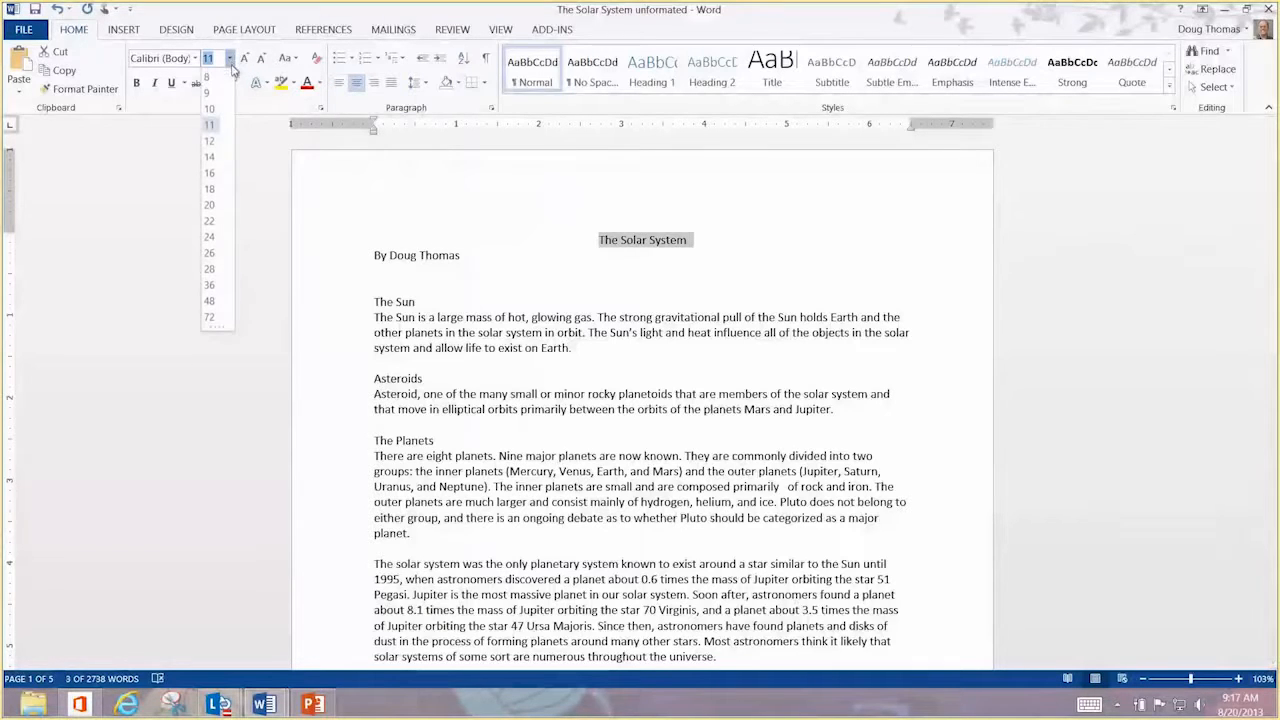
left_click(209, 205)
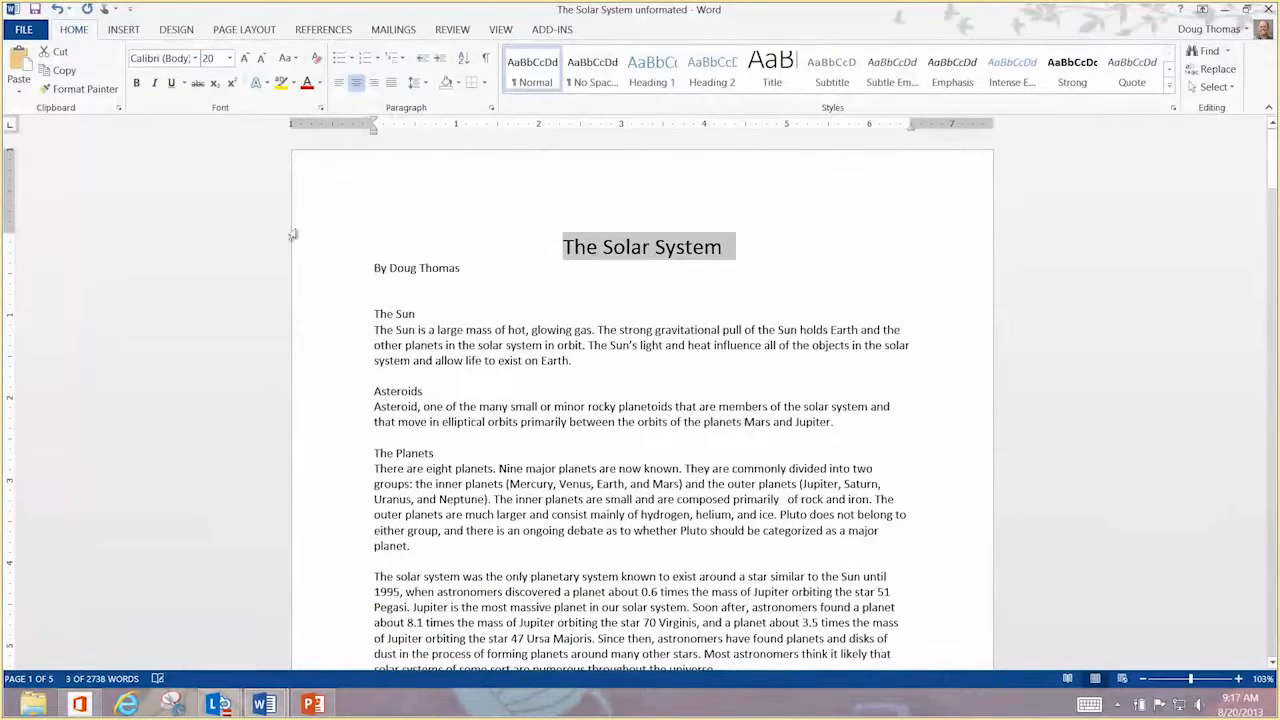
Center the author byline below the title and reduce its font size to 9
triple_click(422, 262)
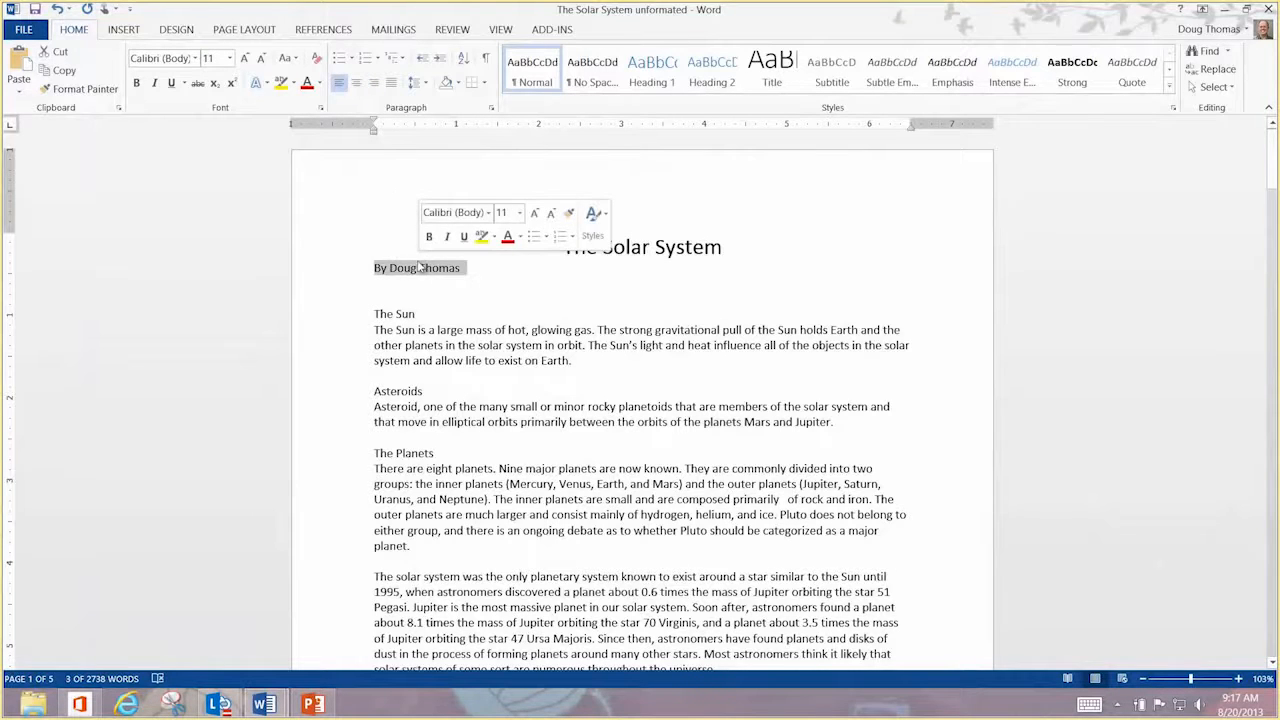
left_click(357, 84)
left_click(262, 60)
left_click(262, 60)
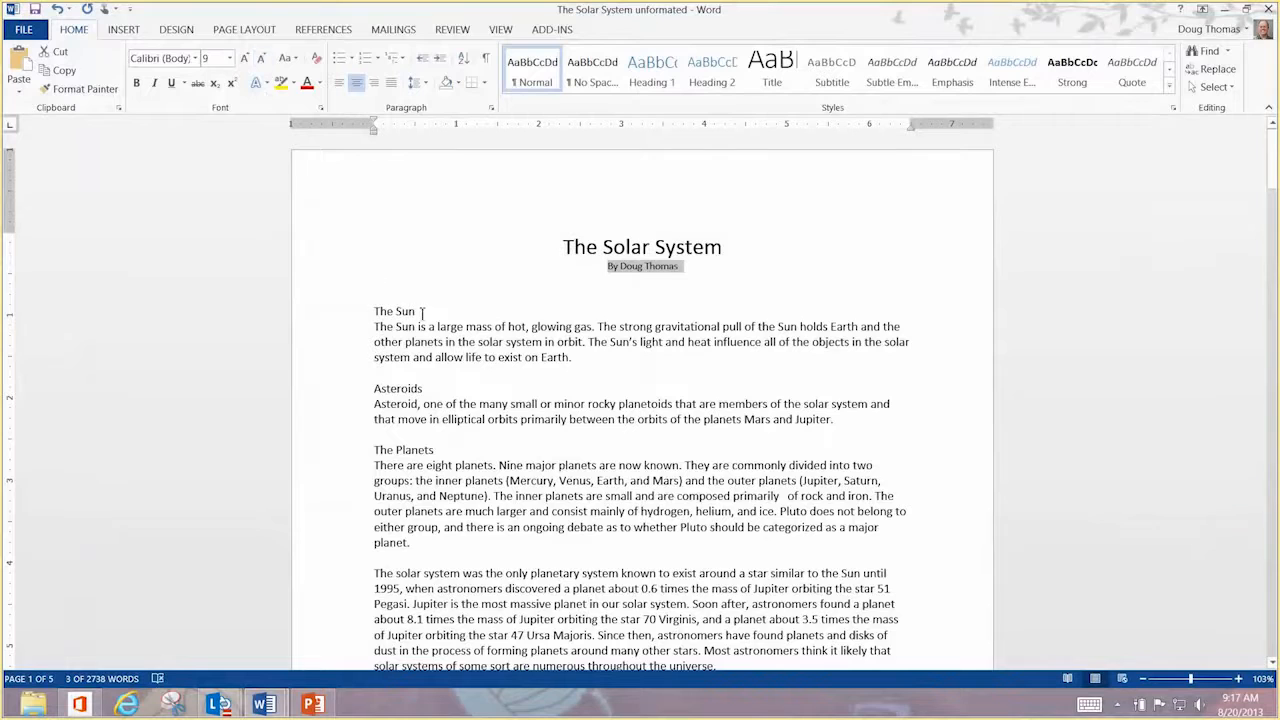
Color the "The Sun" heading light blue and enlarge its font to 16
left_click_drag(428, 313, 374, 313)
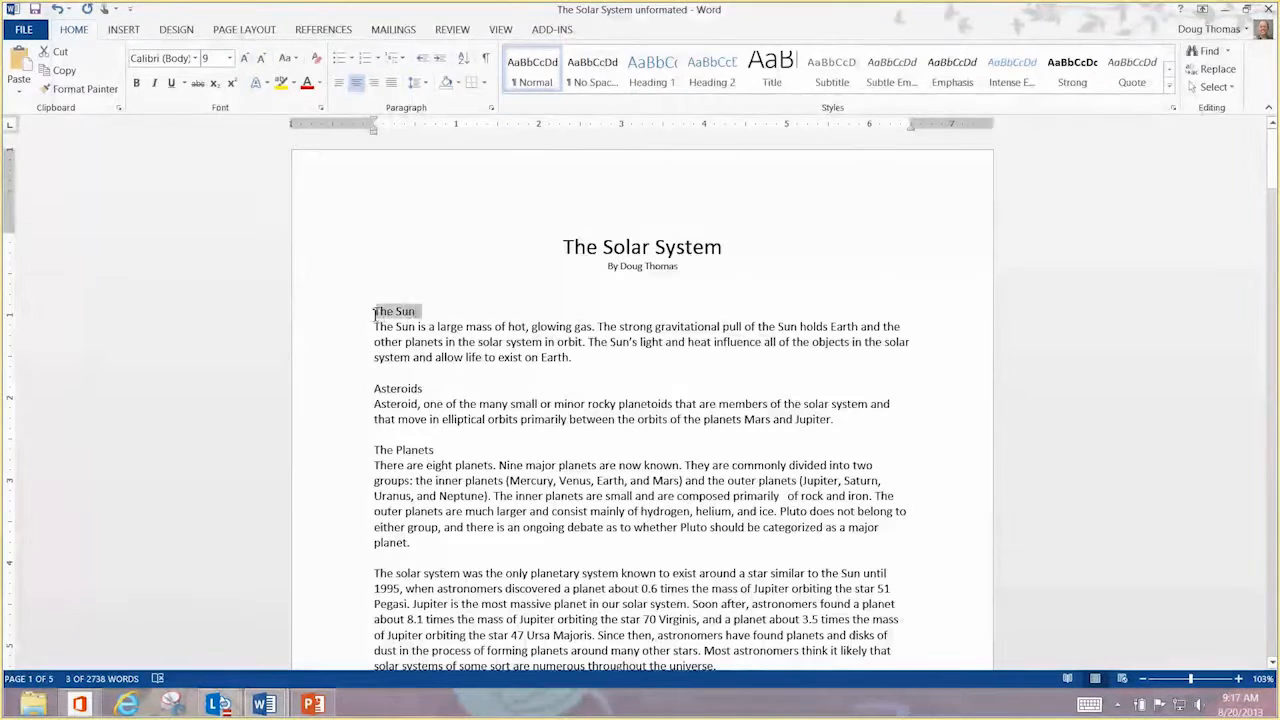
left_click(320, 83)
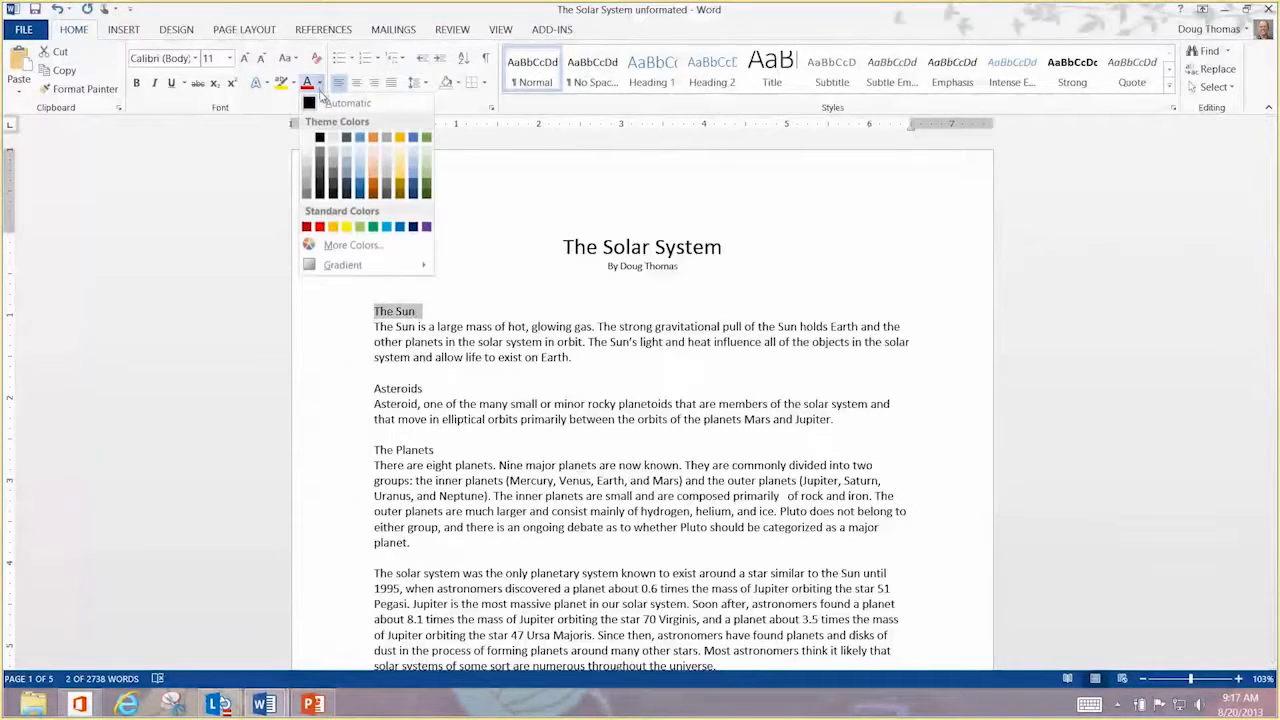
left_click(355, 180)
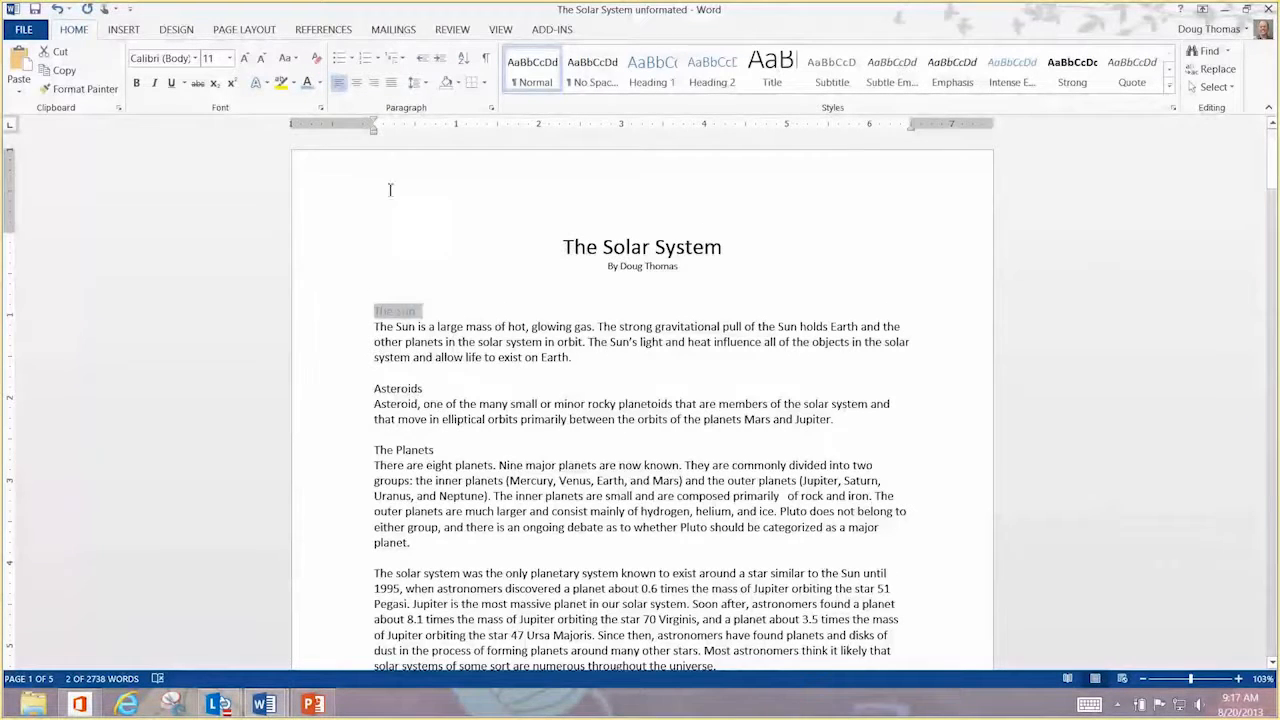
left_click(245, 59)
left_click(245, 60)
left_click(245, 60)
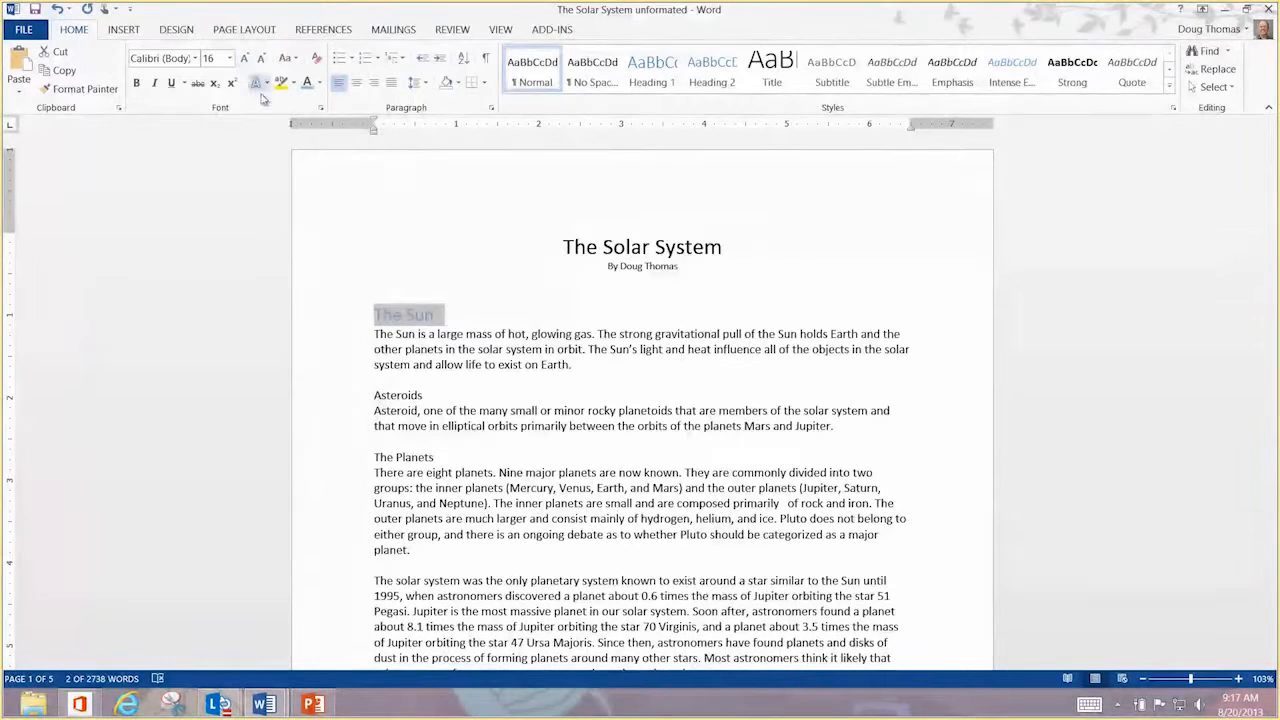
Test typing "In this" on a new line below the "The Sun" heading and remove the added line
left_click(450, 315)
key("Return")
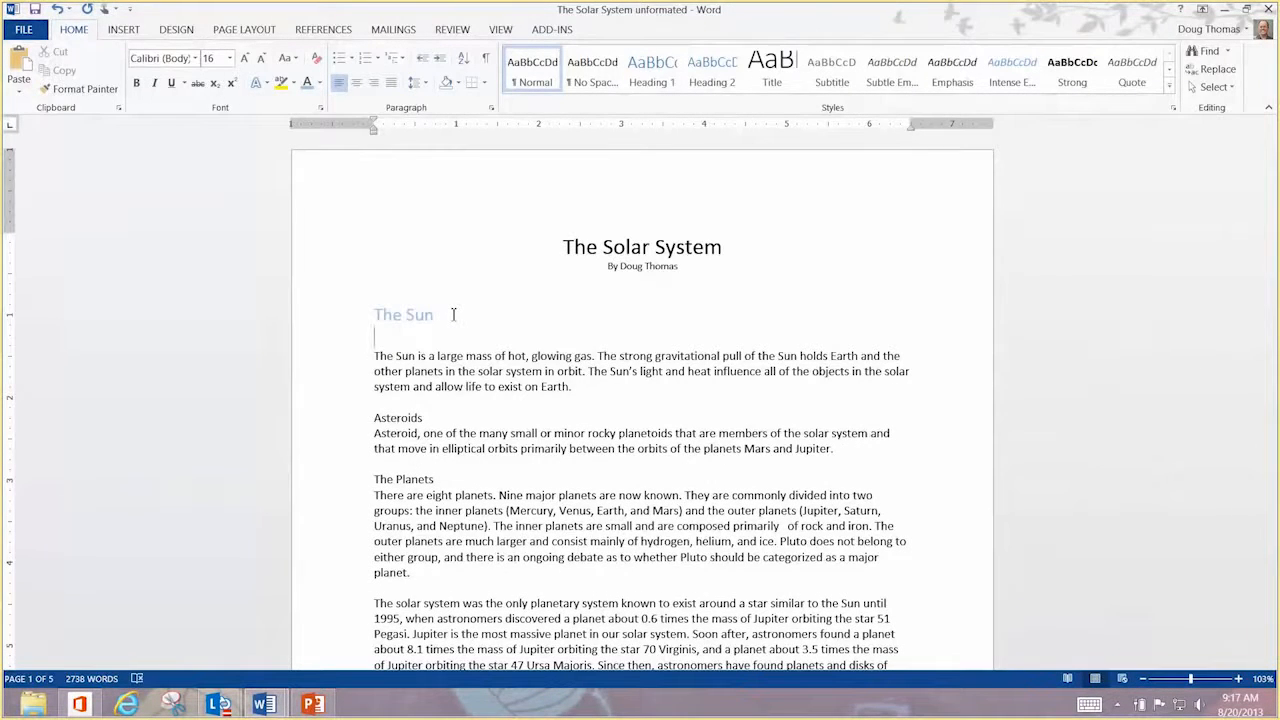
type("In this fo")
key("BackSpace")
key("BackSpace")
key("BackSpace")
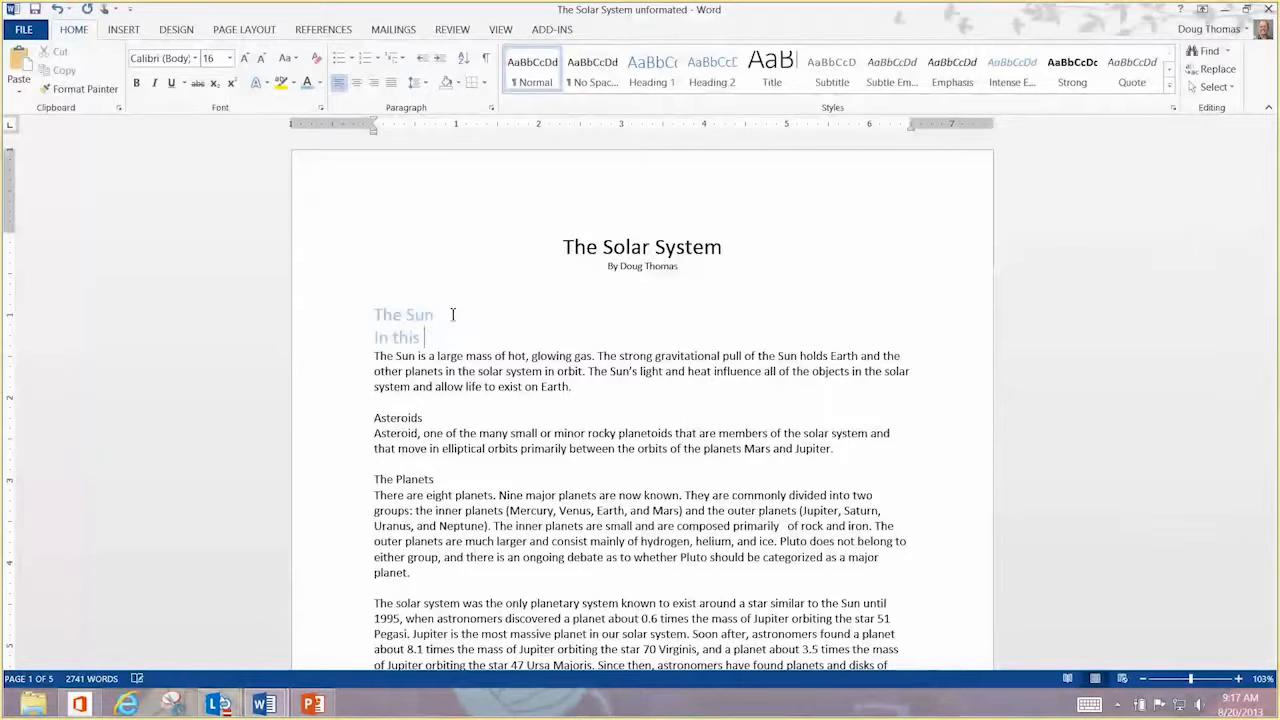
key("BackSpace")
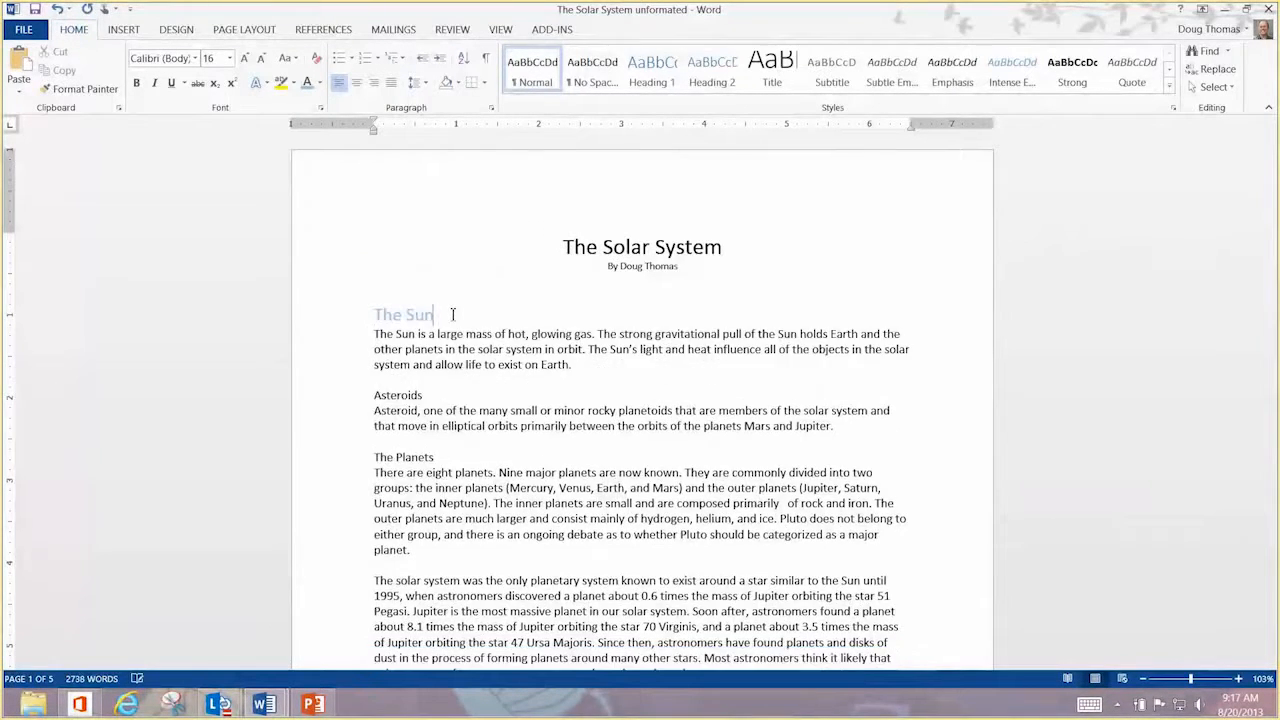
Set the paragraph spacing after the "The Sun" heading to 6 pt
left_click(492, 109)
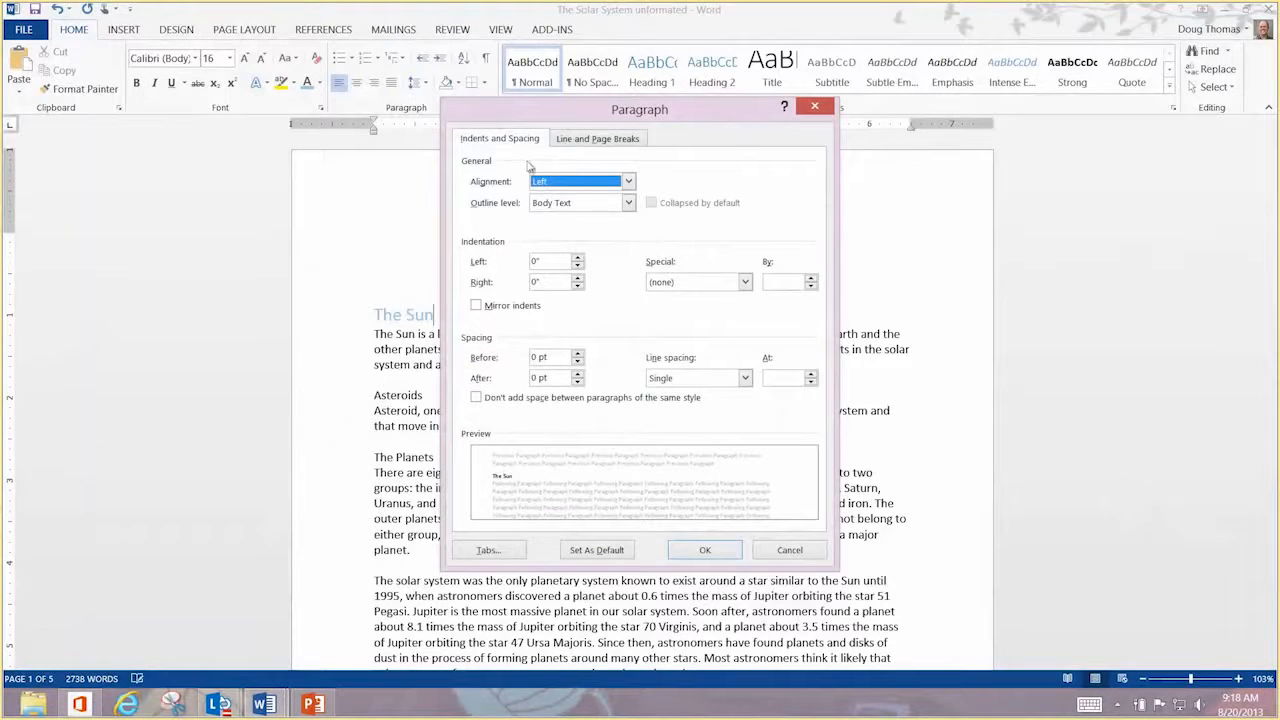
left_click(578, 374)
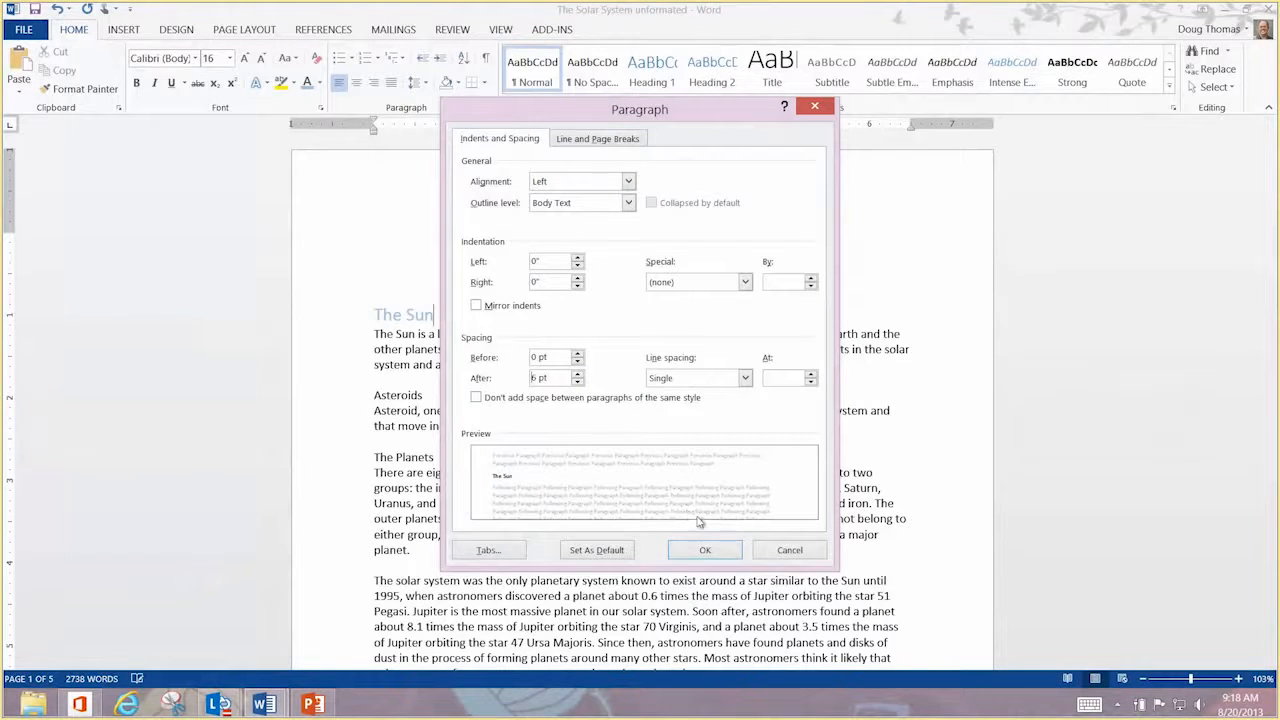
left_click(708, 551)
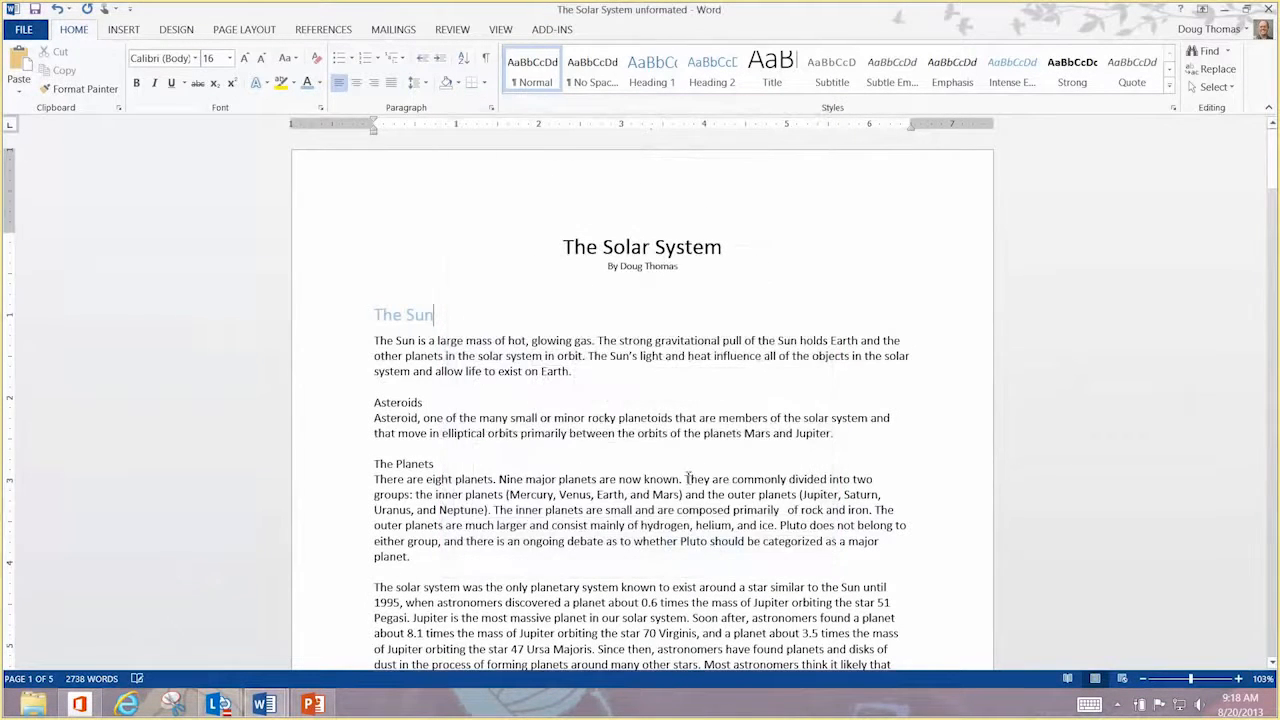
Copy the formatting of the "The Sun" heading onto the "Asteroids" line with Format Painter
left_click(458, 315)
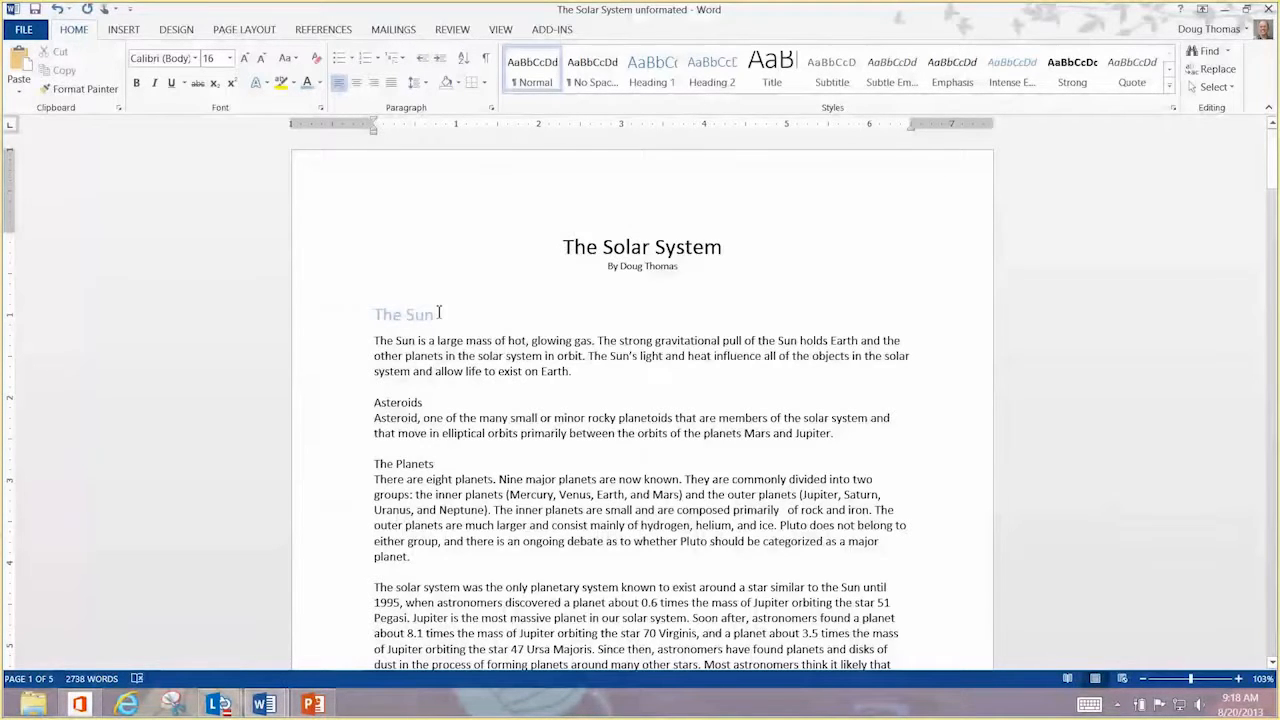
triple_click(411, 314)
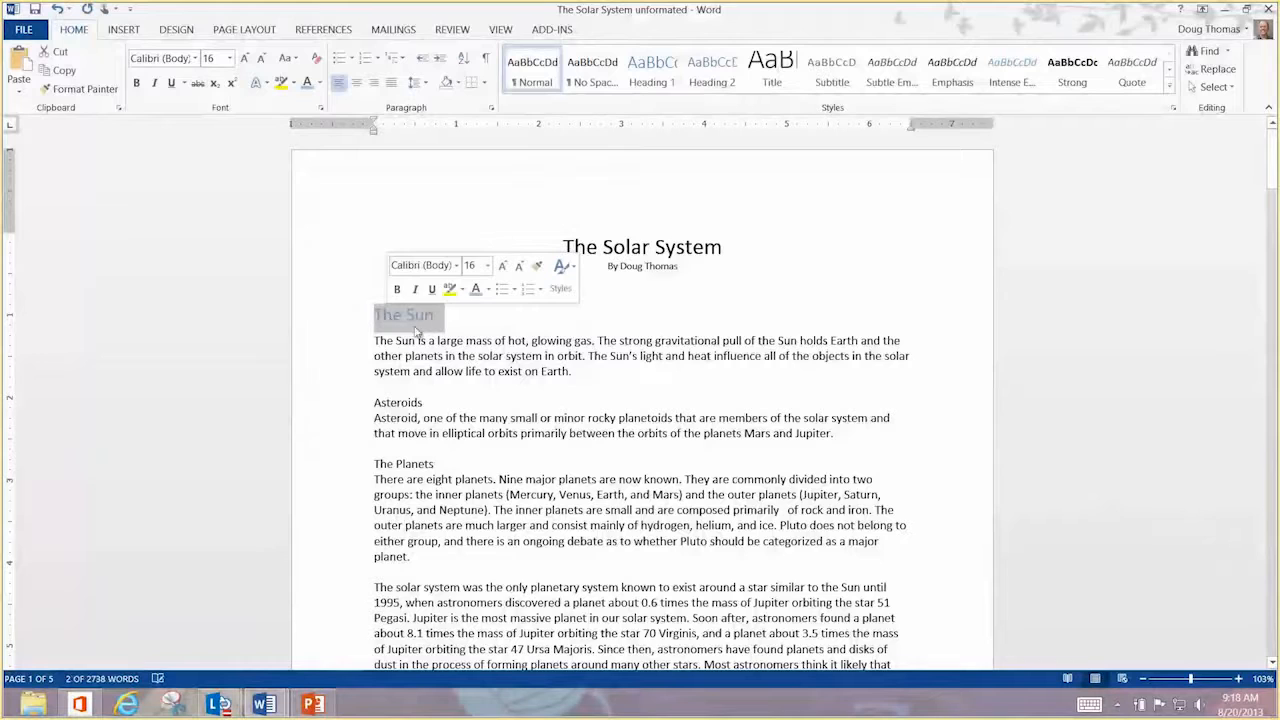
left_click(97, 92)
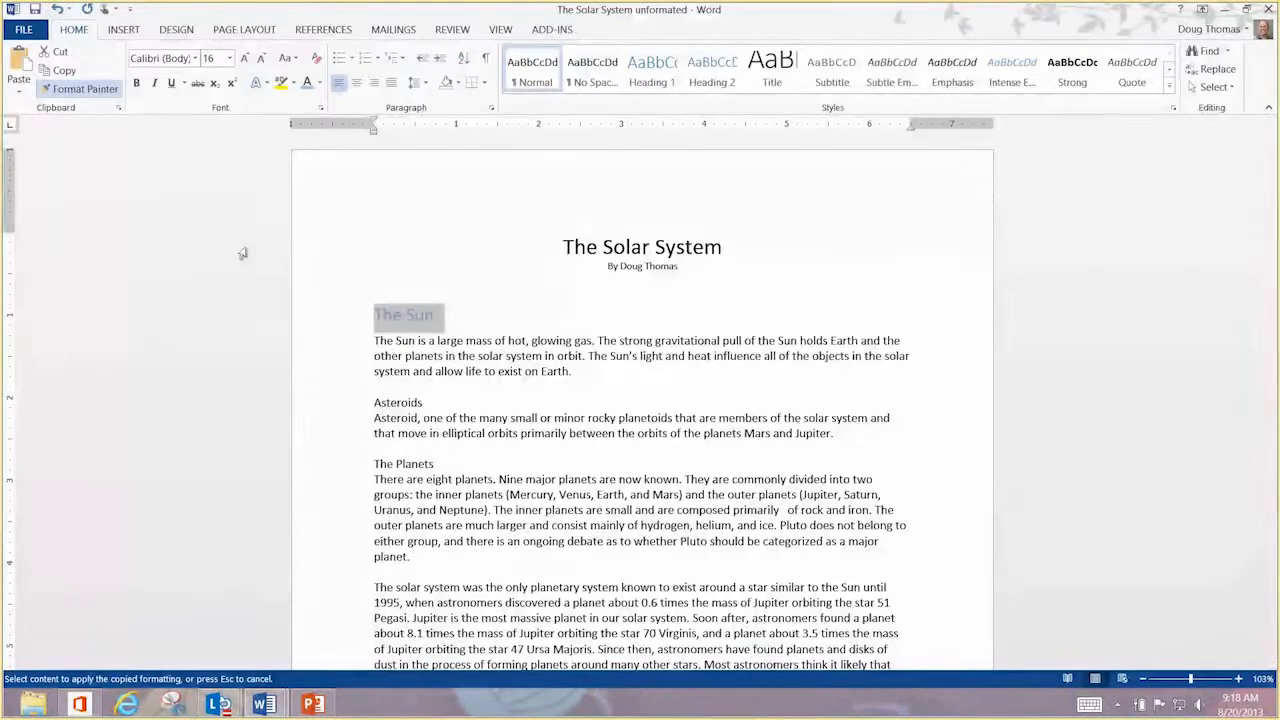
left_click_drag(430, 404, 364, 403)
right_click(344, 418)
left_click(314, 391)
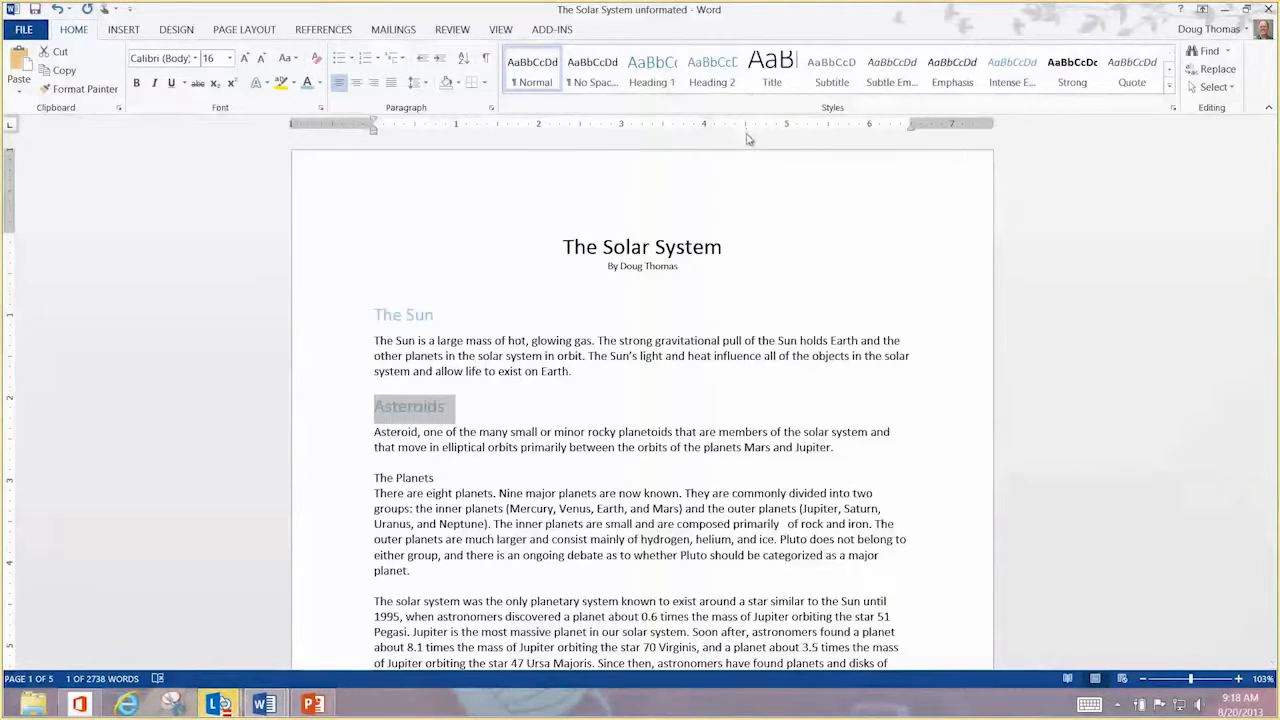
Apply the Heading 1 style to the "The Planets" line
triple_click(428, 478)
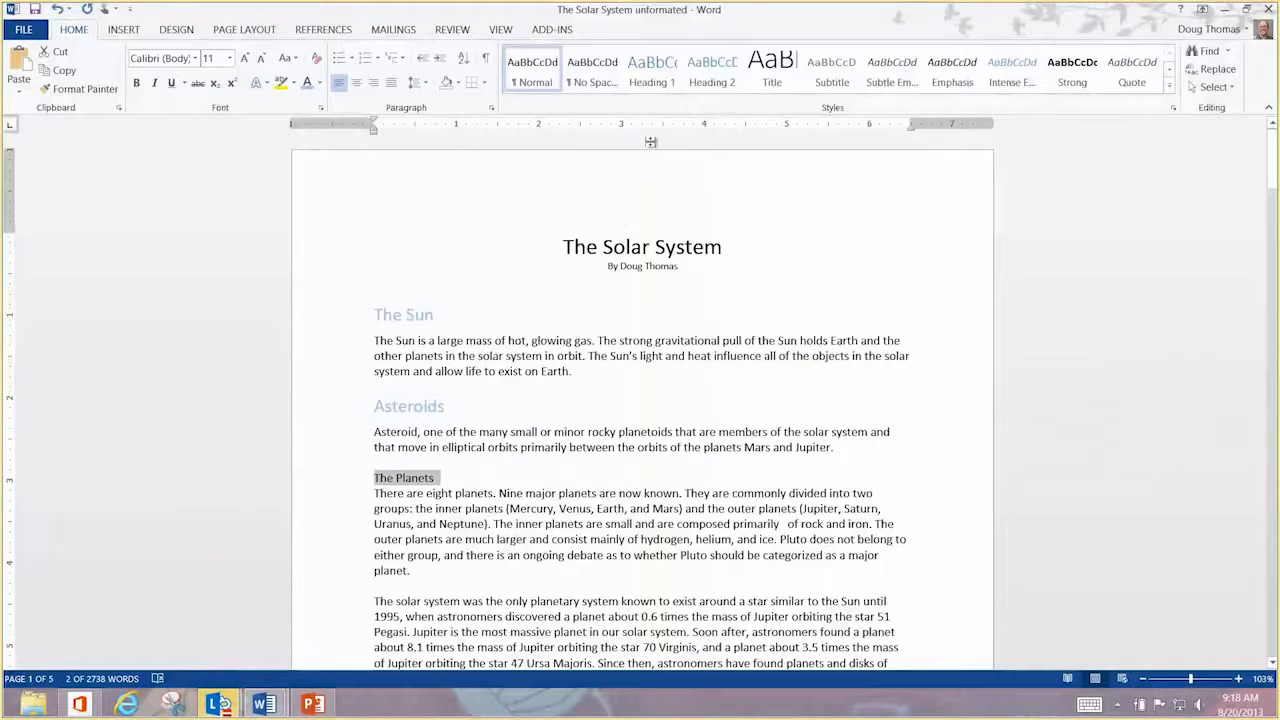
left_click(672, 88)
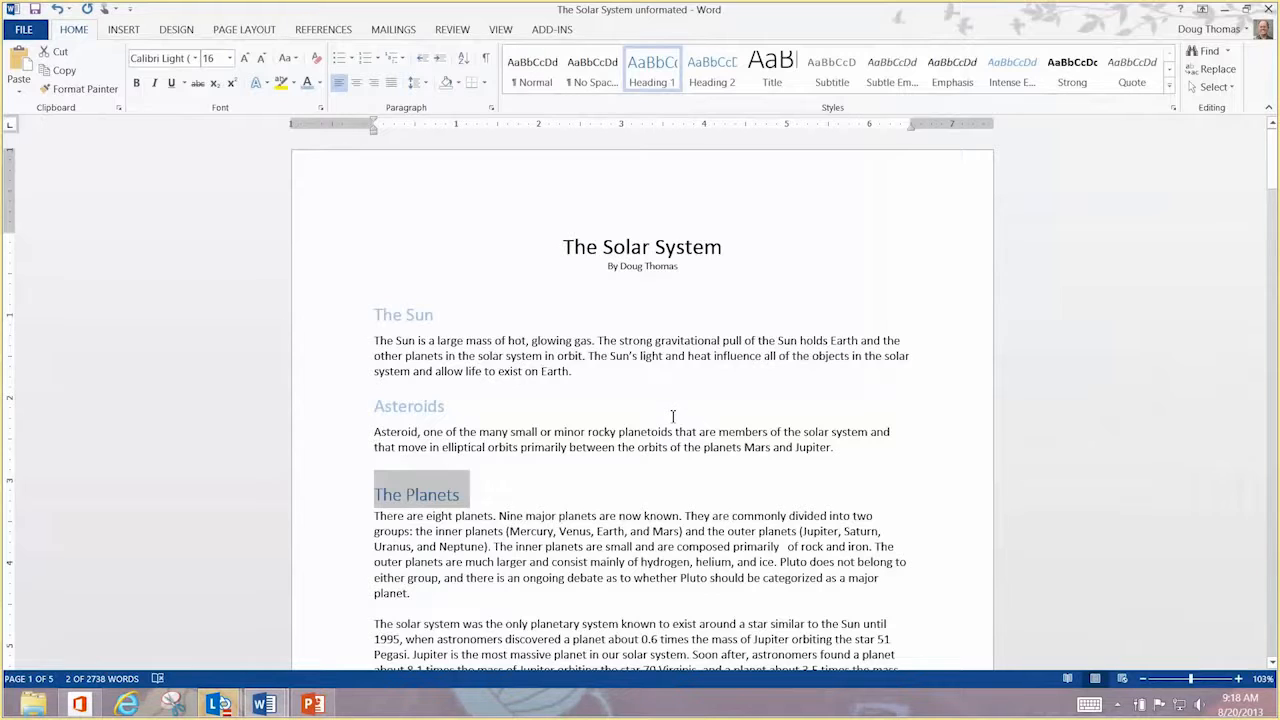
left_click(679, 479)
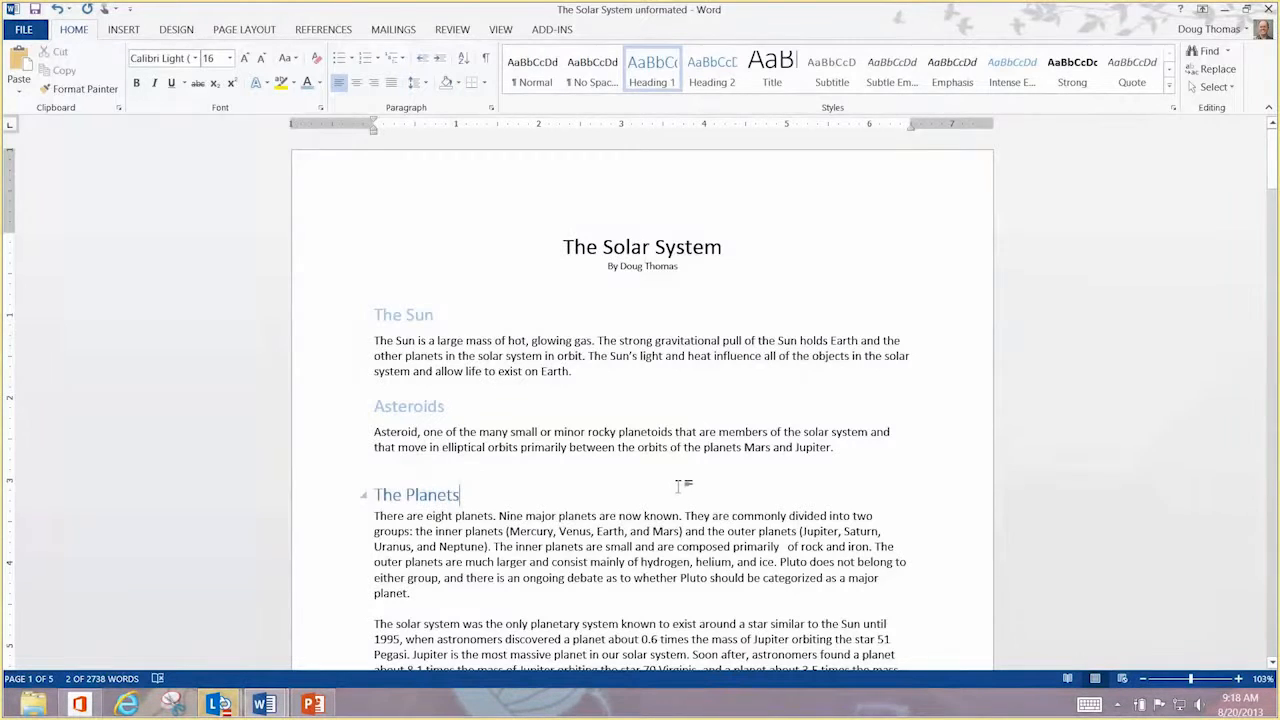
Apply the Heading 1 style to the "Asteroids" heading in place of its manual formatting
left_click(410, 406)
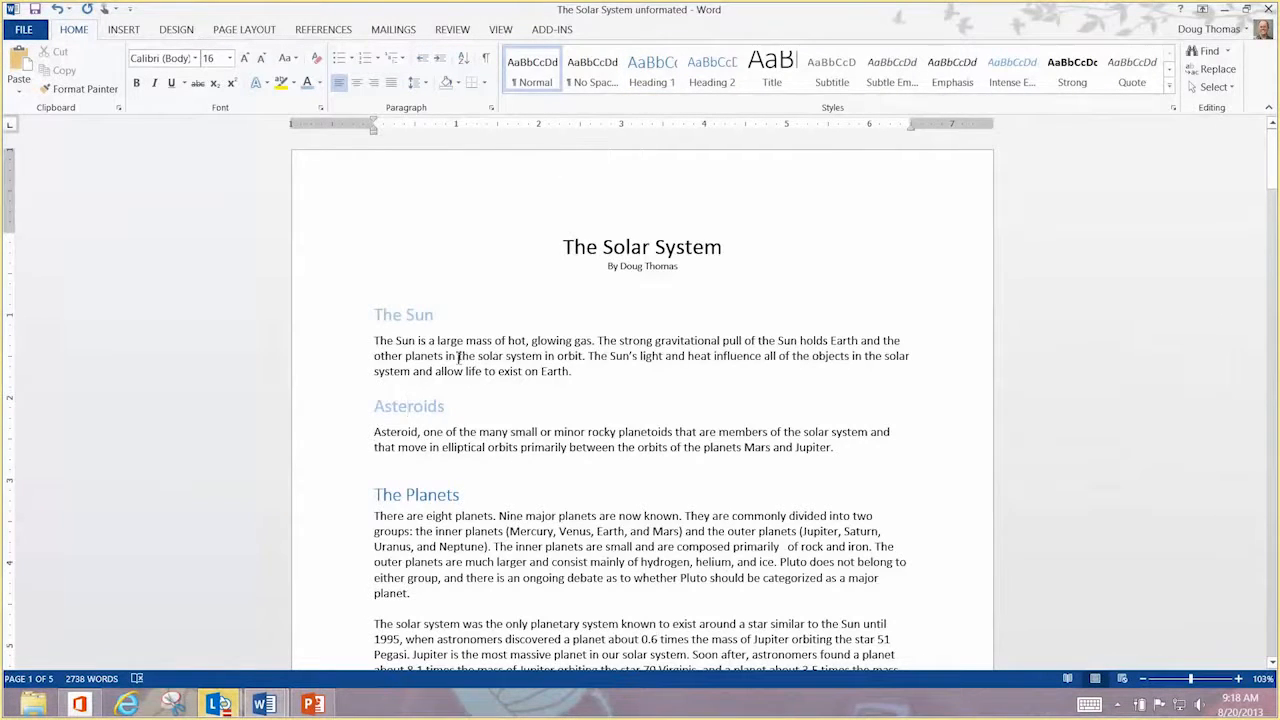
left_click_drag(400, 411, 406, 412)
double_click(406, 413)
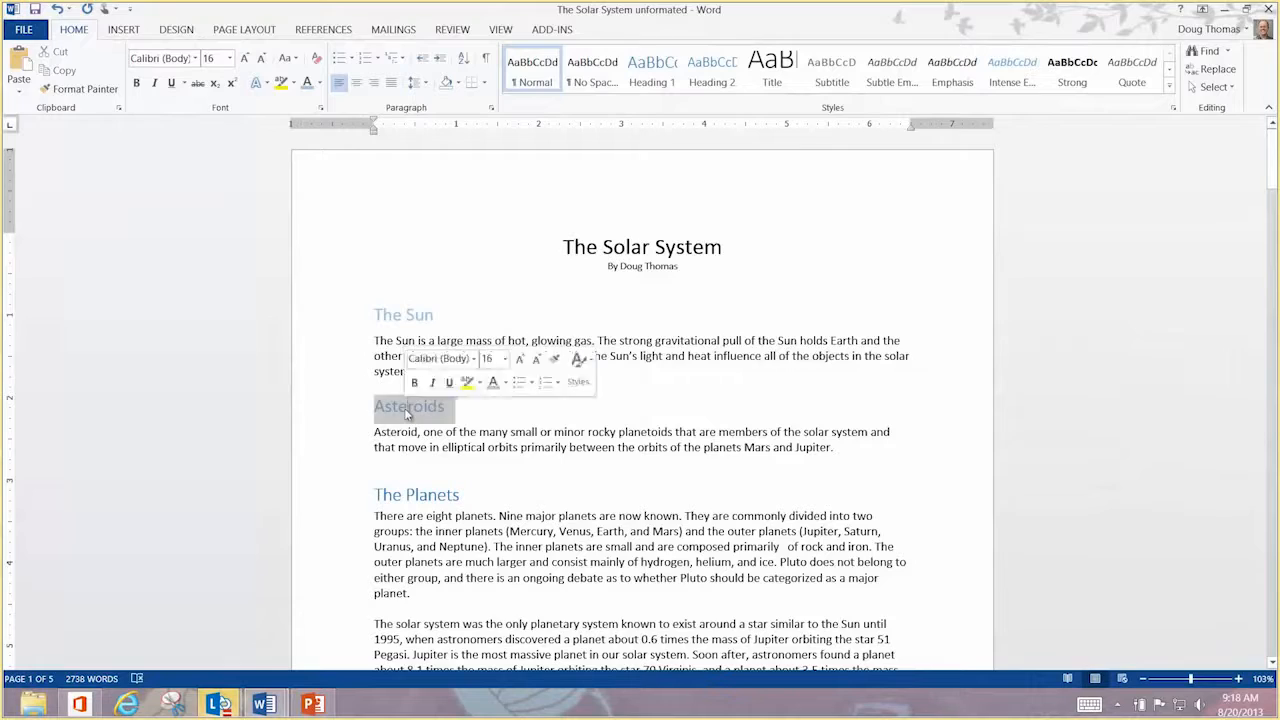
left_click(651, 70)
Apply the Heading 2 style to the "Mercury" line in the planets section
scroll(653, 300, "down", 3)
scroll(653, 302, "down", 3)
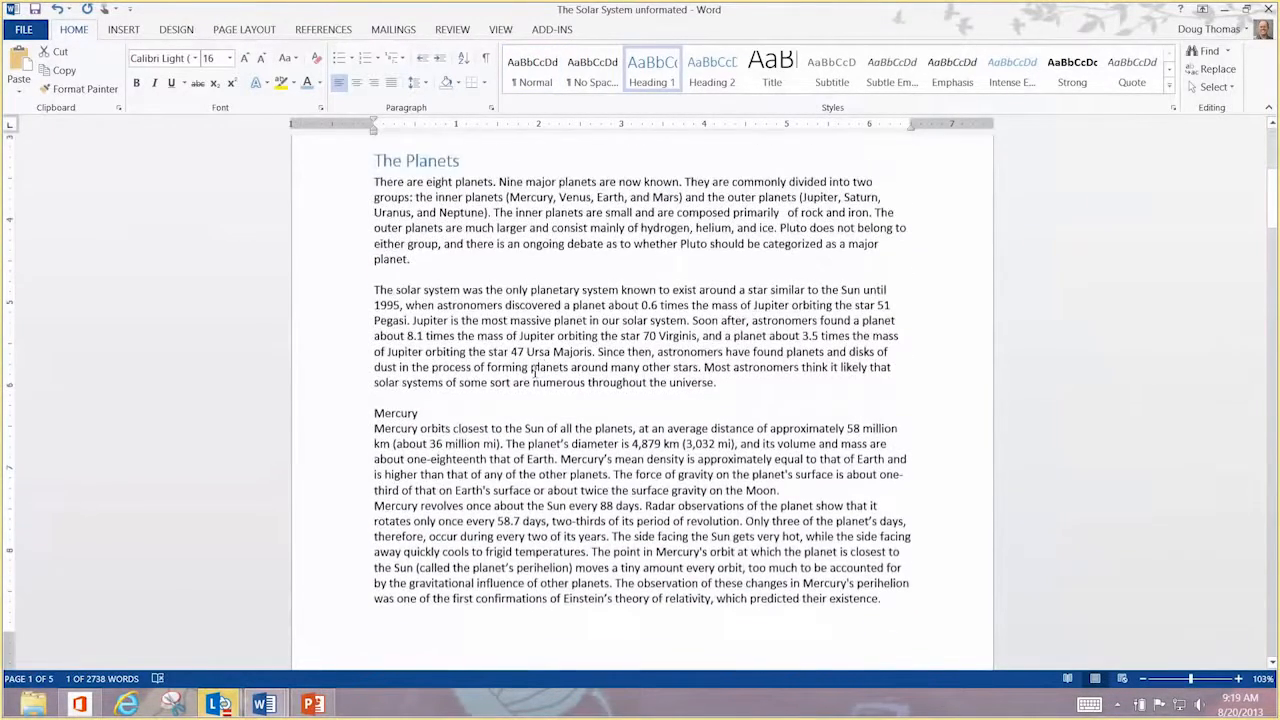
double_click(403, 413)
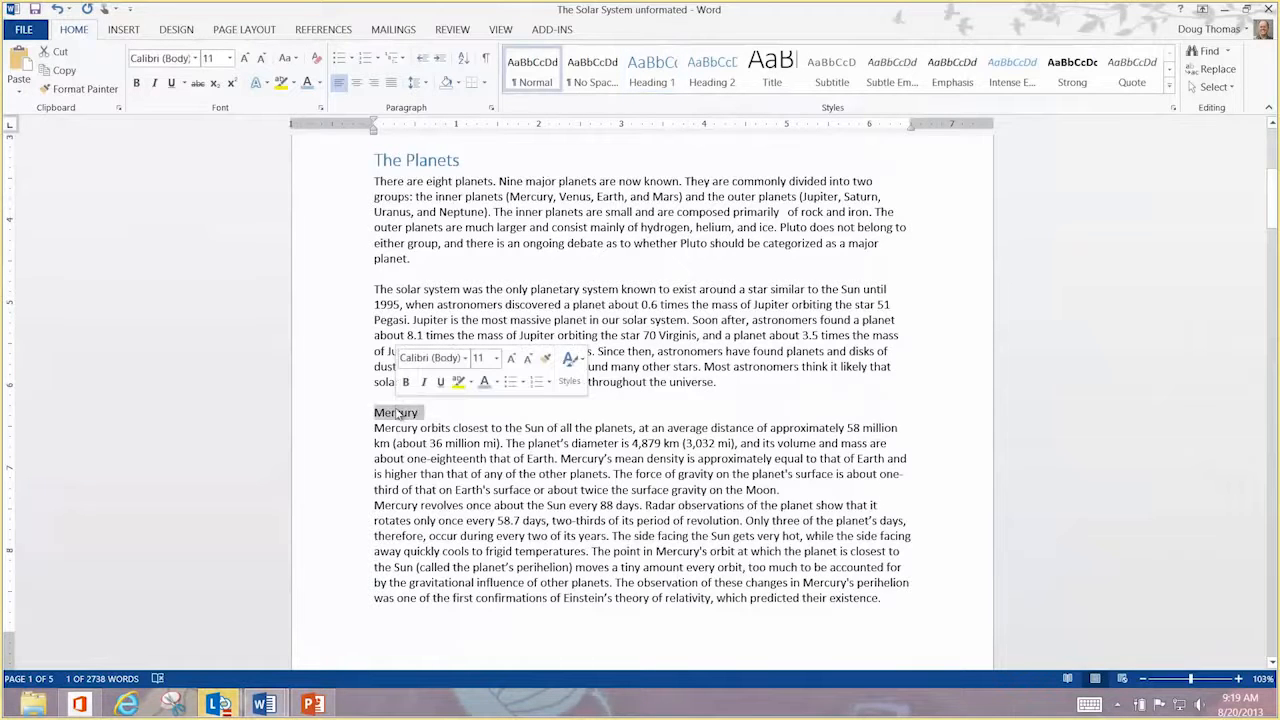
left_click(708, 78)
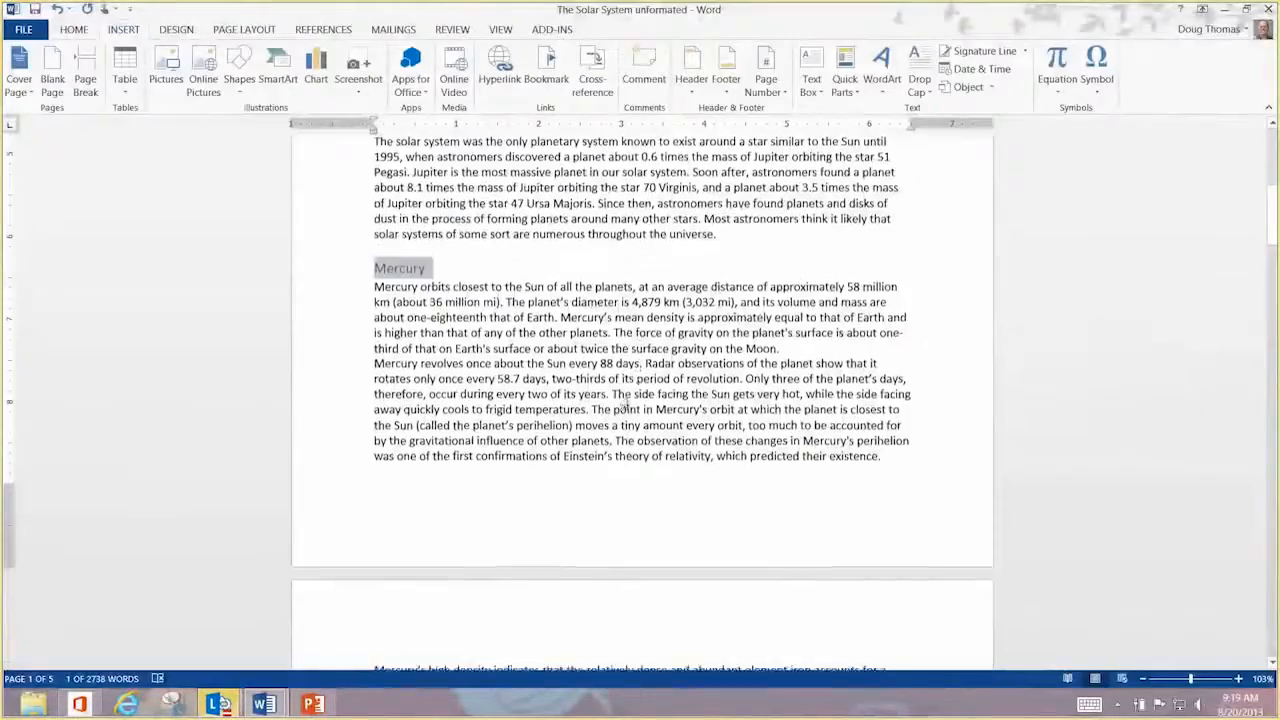
Apply the Heading 2 style to the "Venus" and "Earth" lines on the second page
scroll(610, 410, "down", 8)
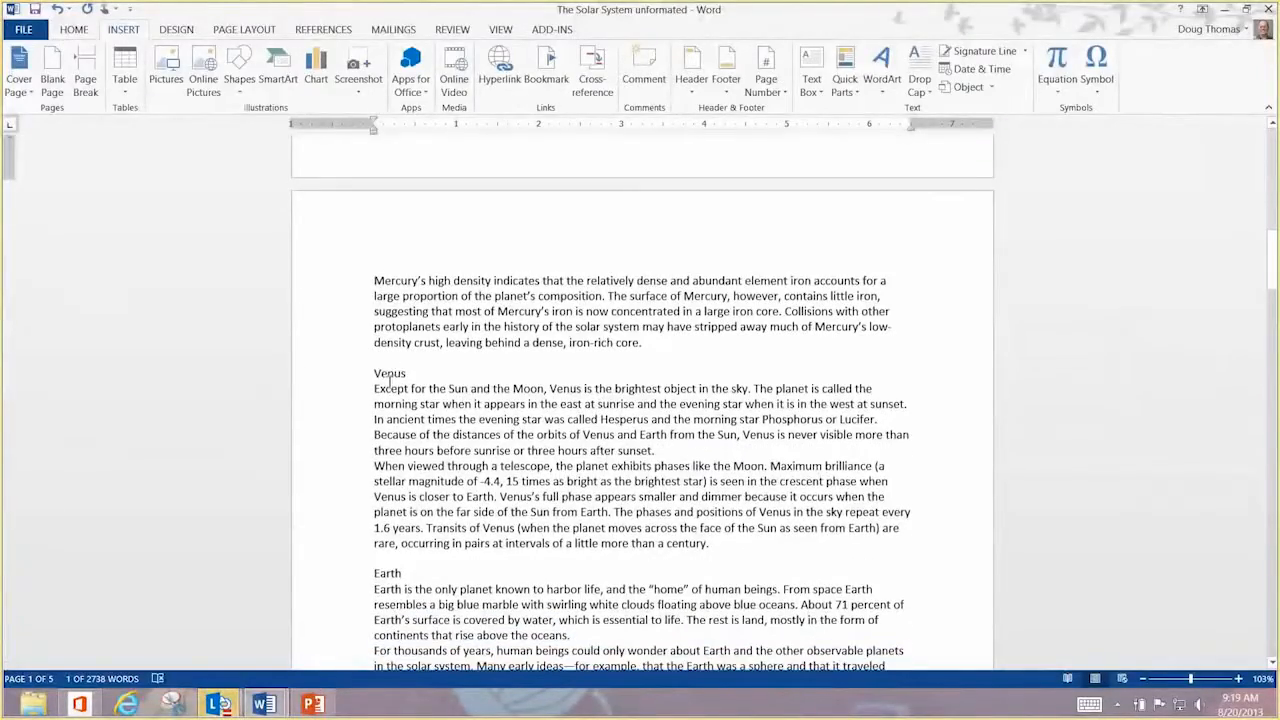
double_click(390, 374)
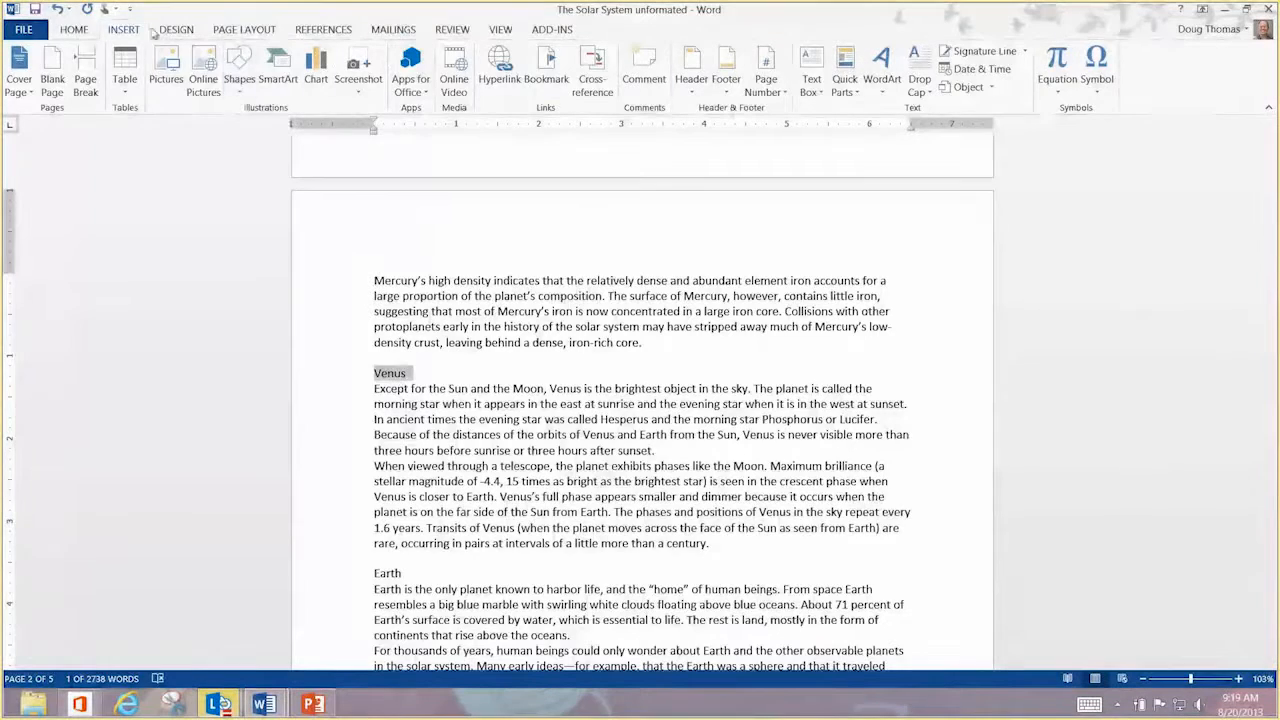
left_click(76, 30)
left_click(712, 82)
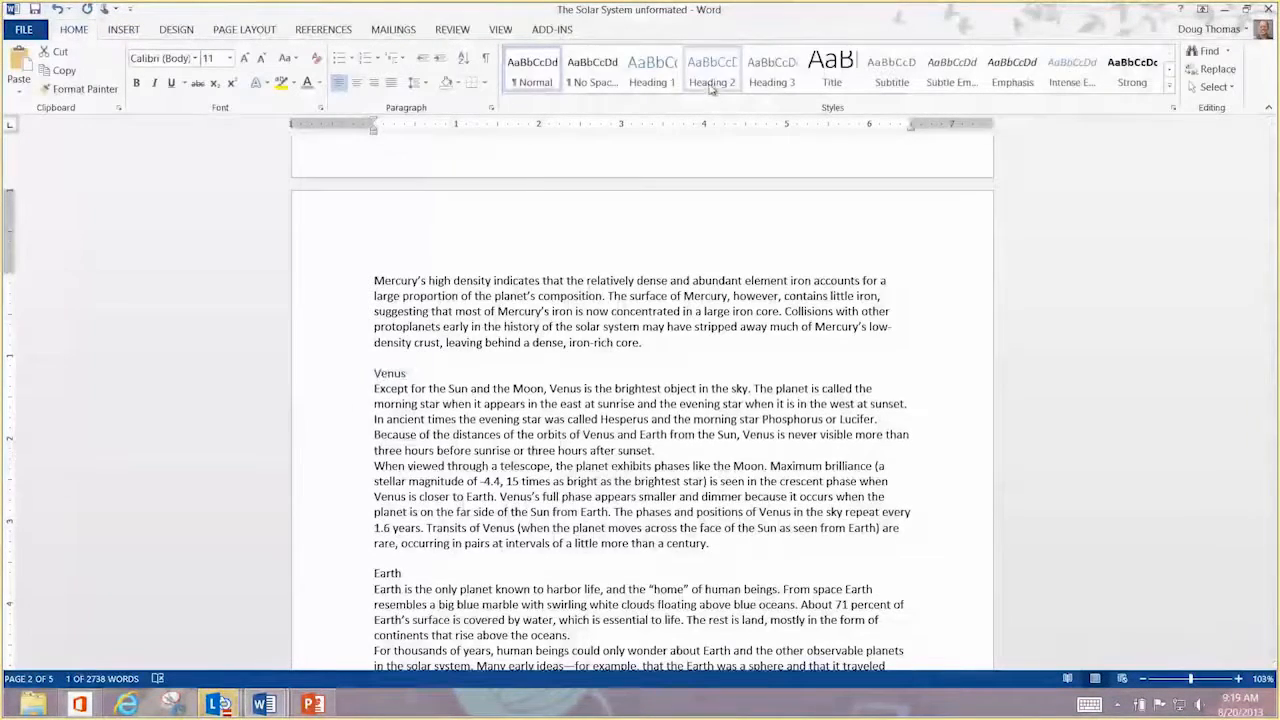
scroll(404, 383, "down", 5)
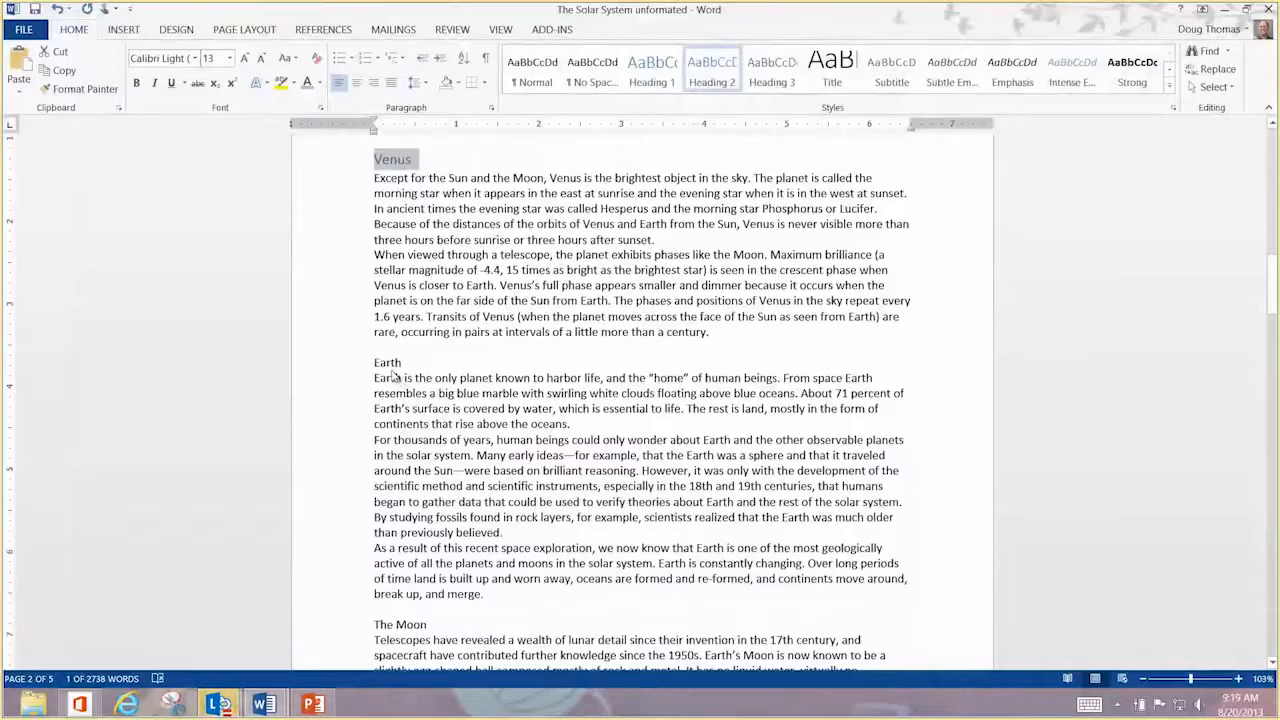
double_click(388, 363)
left_click(712, 82)
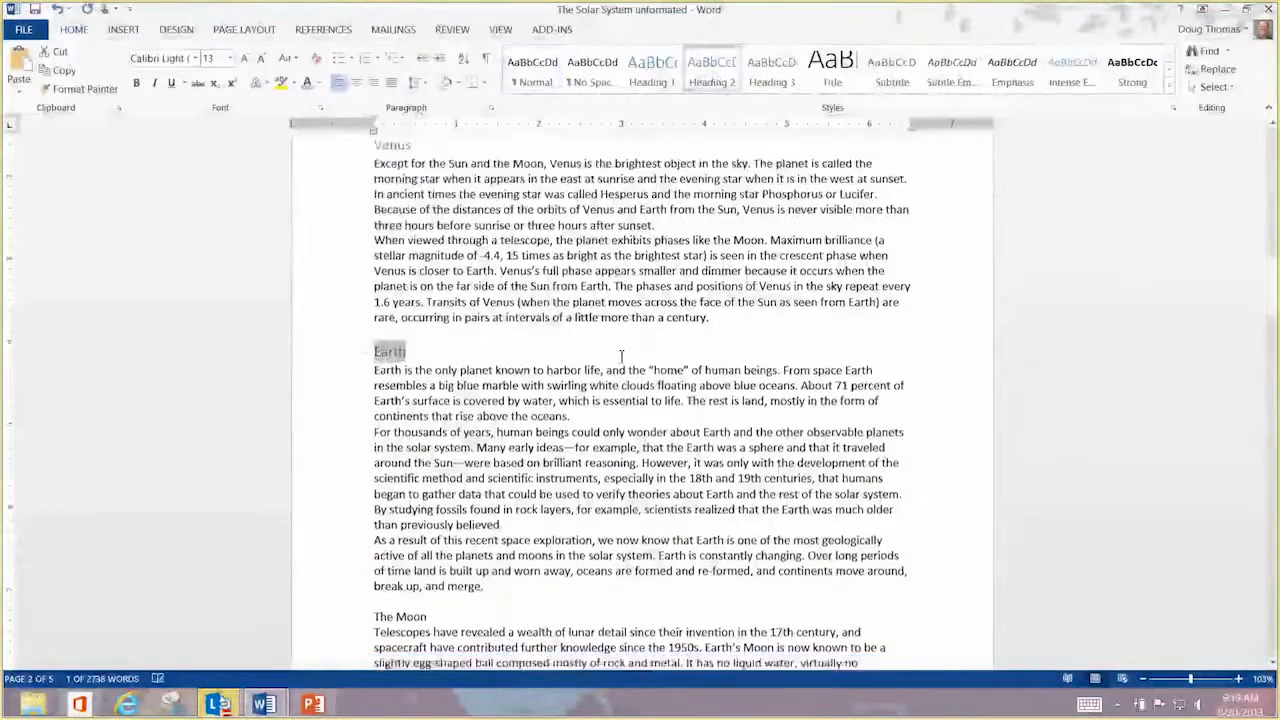
Apply the Heading 3 style to the "The Moon" line below the Earth section
scroll(432, 333, "down", 7)
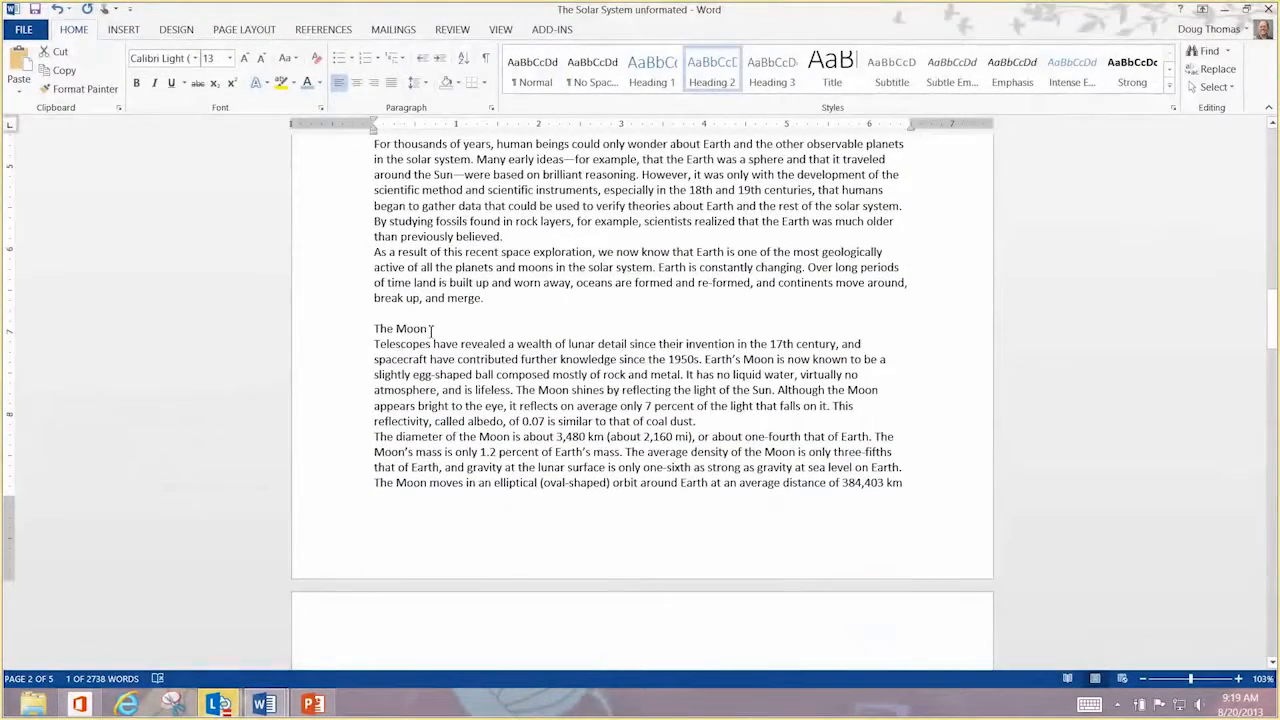
left_click_drag(431, 333, 375, 331)
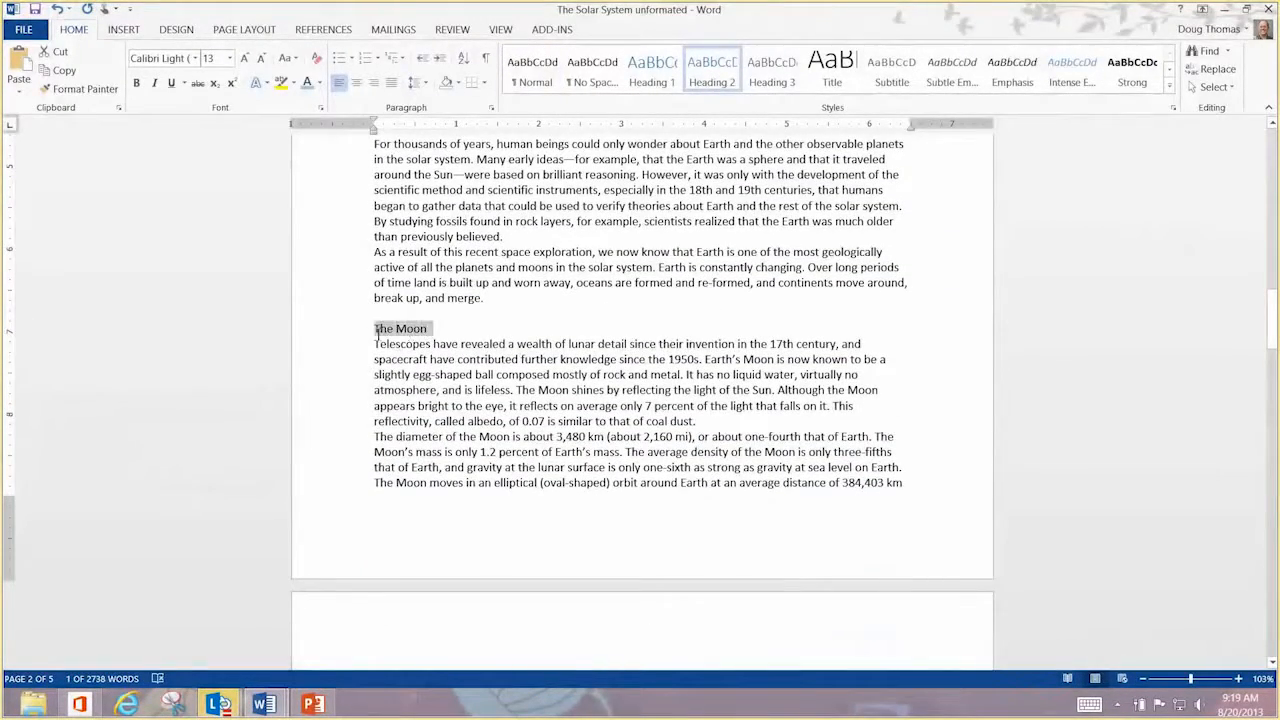
left_click(786, 76)
Apply the Heading 2 style to the "Mars" line on the third page
scroll(656, 334, "down", 11)
scroll(656, 334, "down", 2)
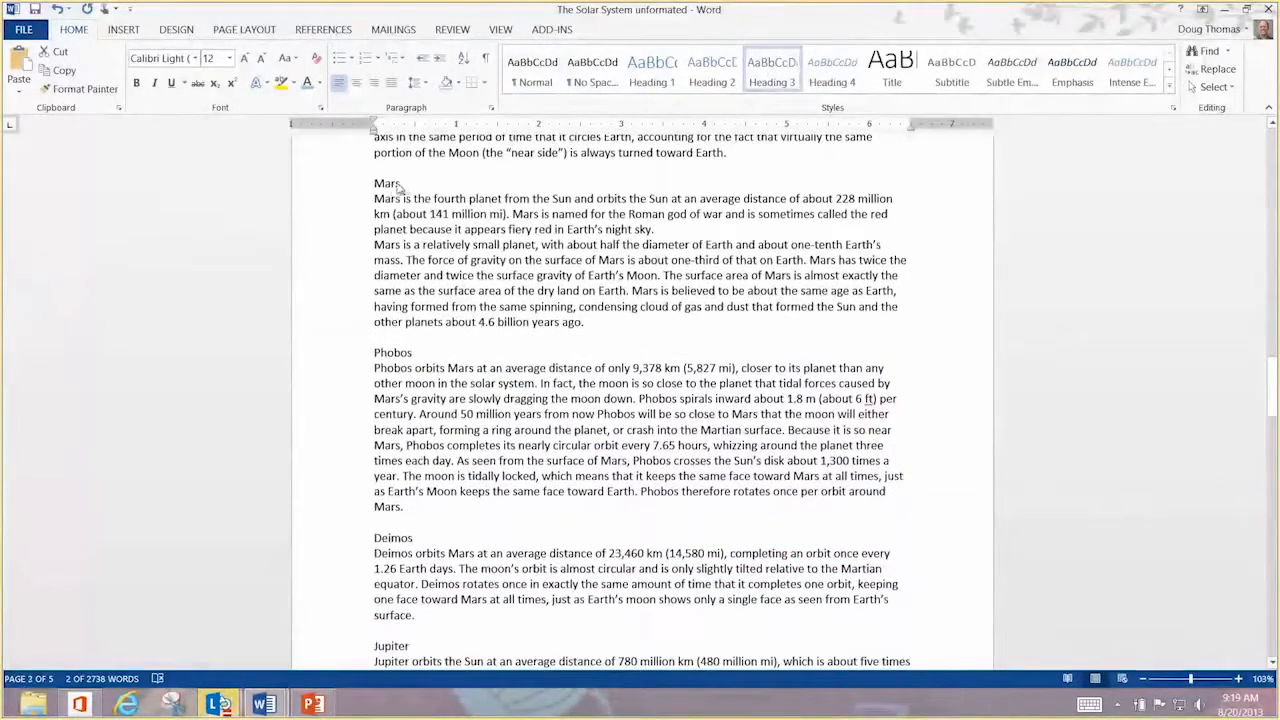
double_click(398, 185)
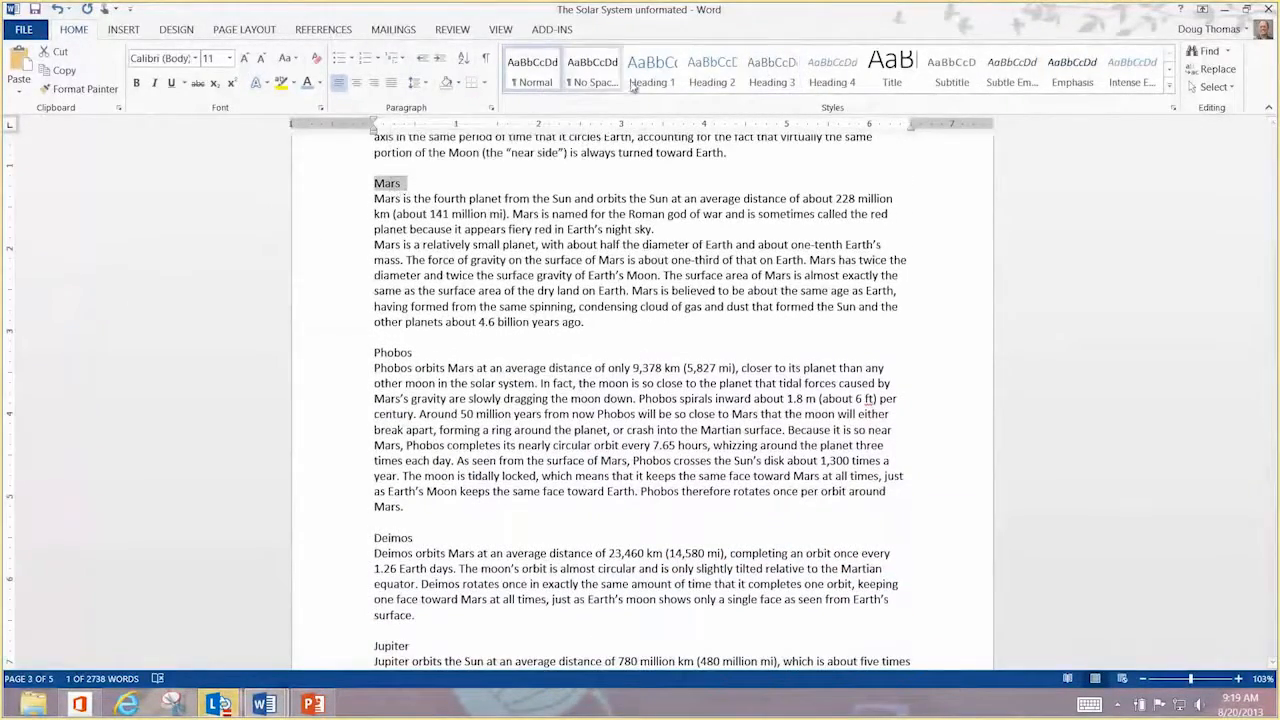
left_click(712, 72)
Apply the Heading 3 style to the "Phobos" and "Deimos" lines in the Mars section
double_click(393, 359)
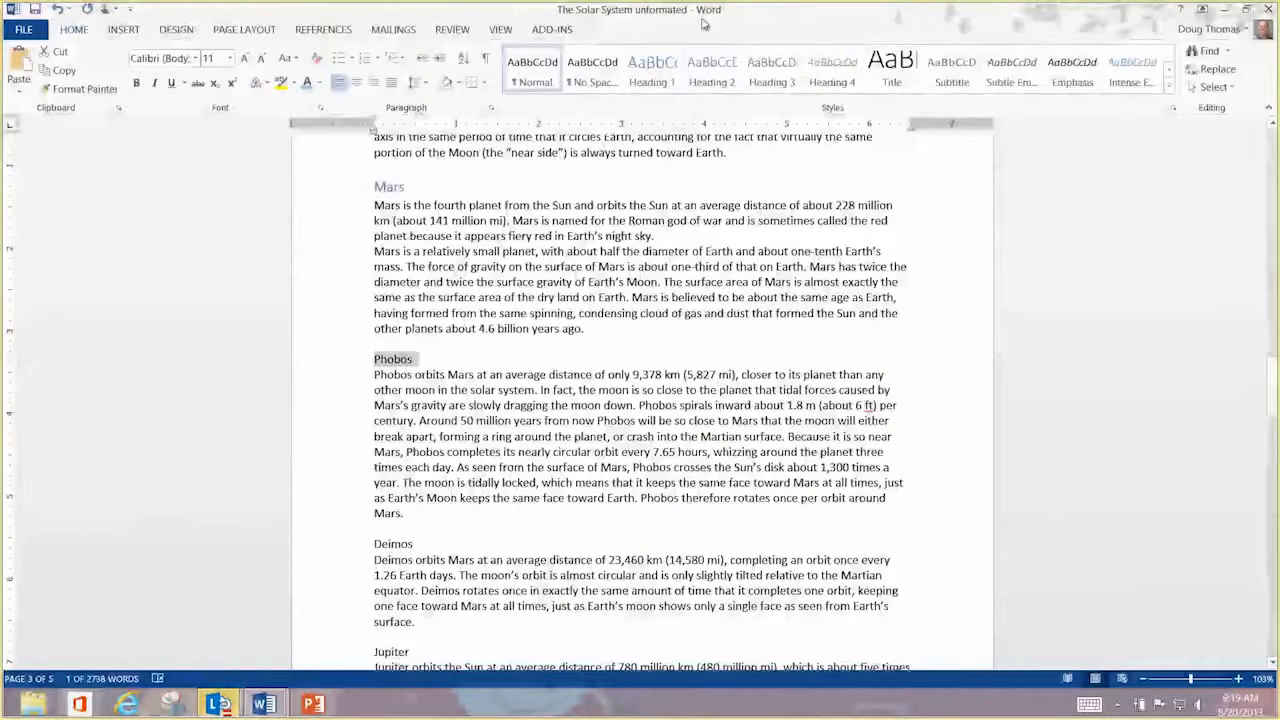
left_click(771, 72)
left_click(390, 548)
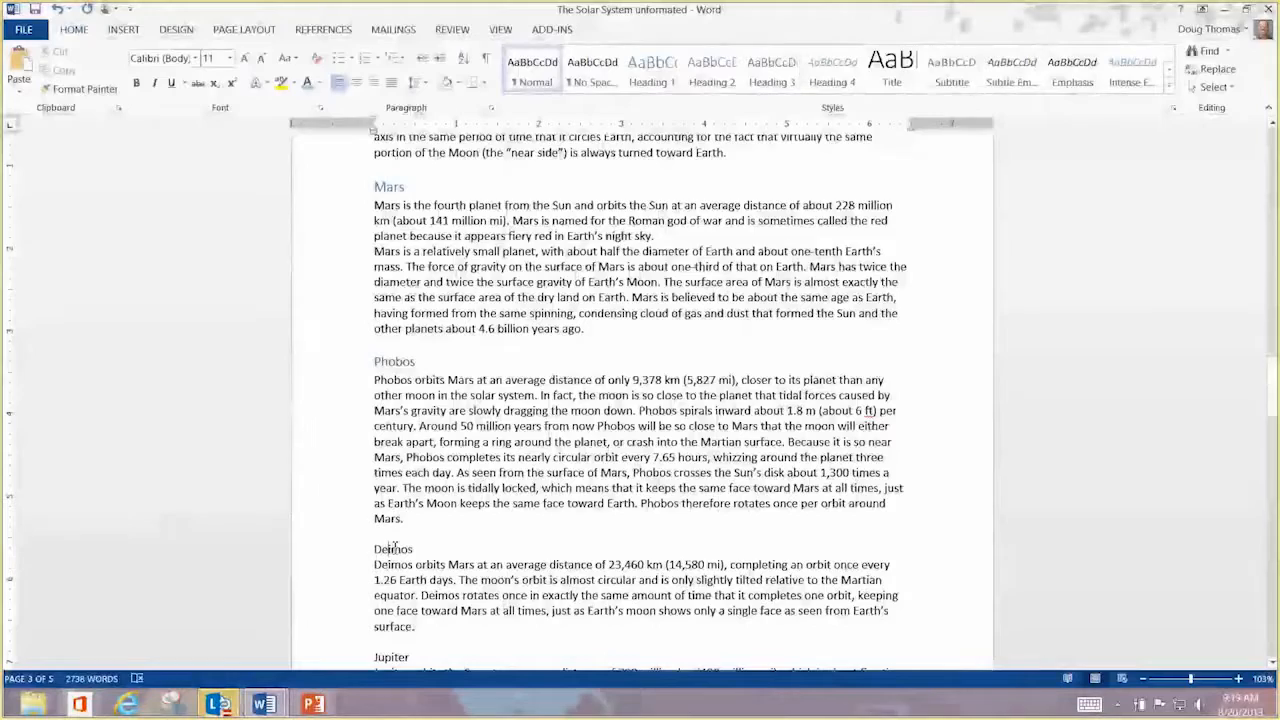
double_click(390, 548)
left_click(776, 70)
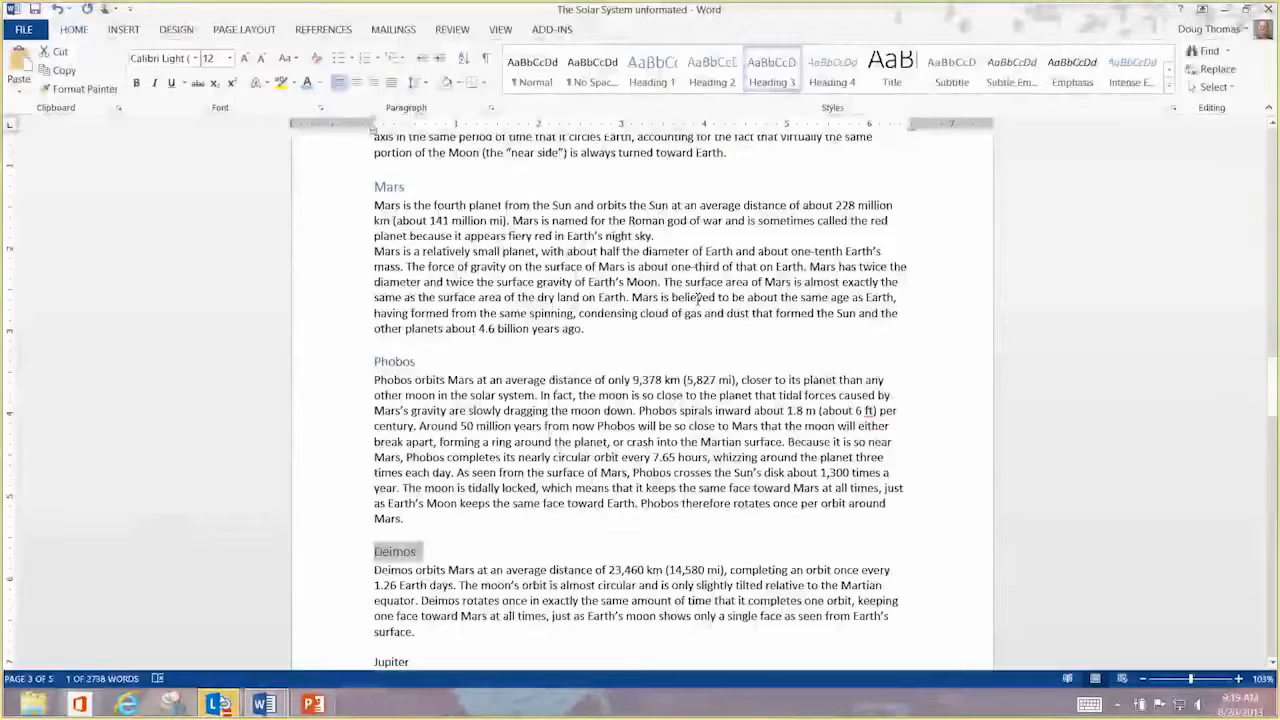
left_click(690, 361)
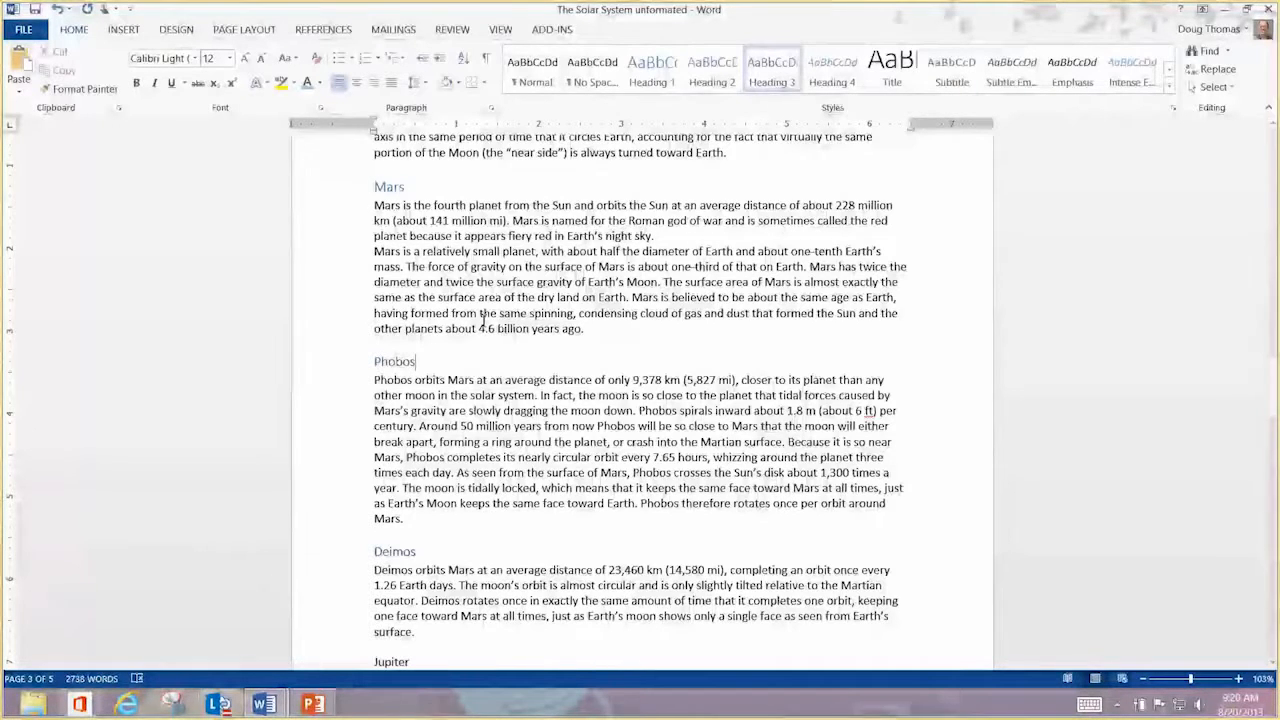
Set the font color of the "Phobos" heading to the standard dark red
double_click(390, 362)
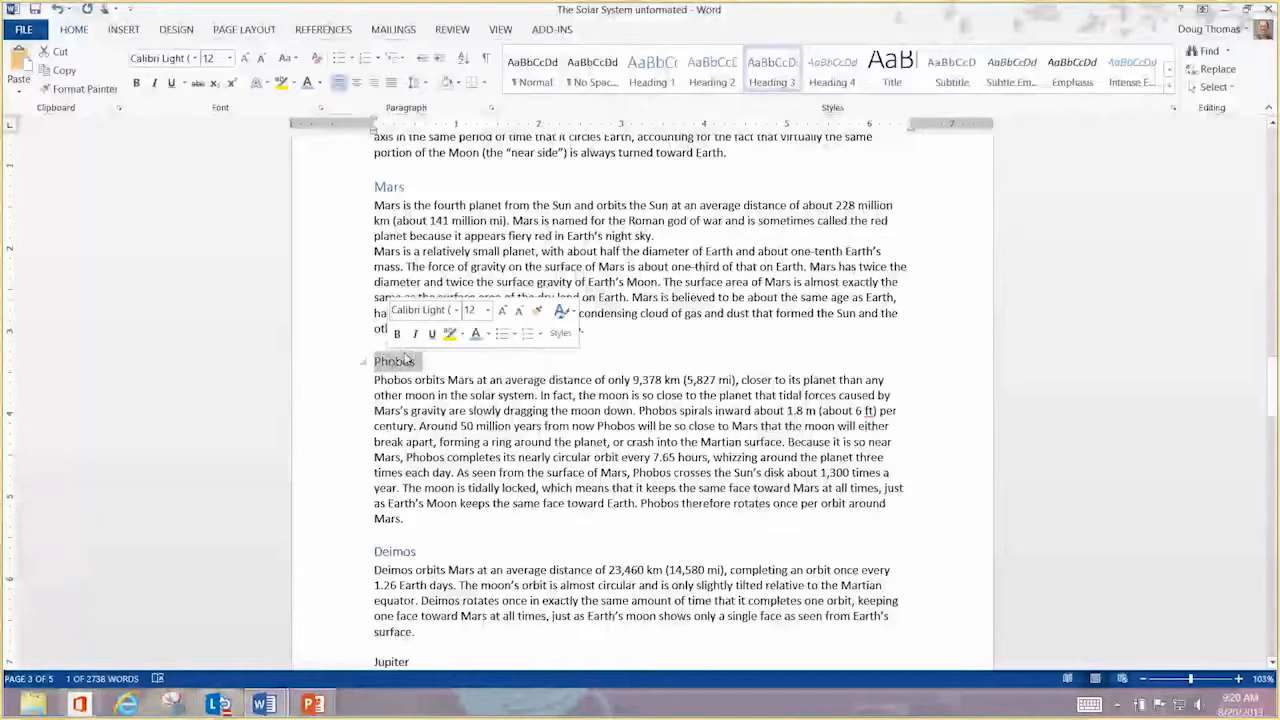
left_click(487, 334)
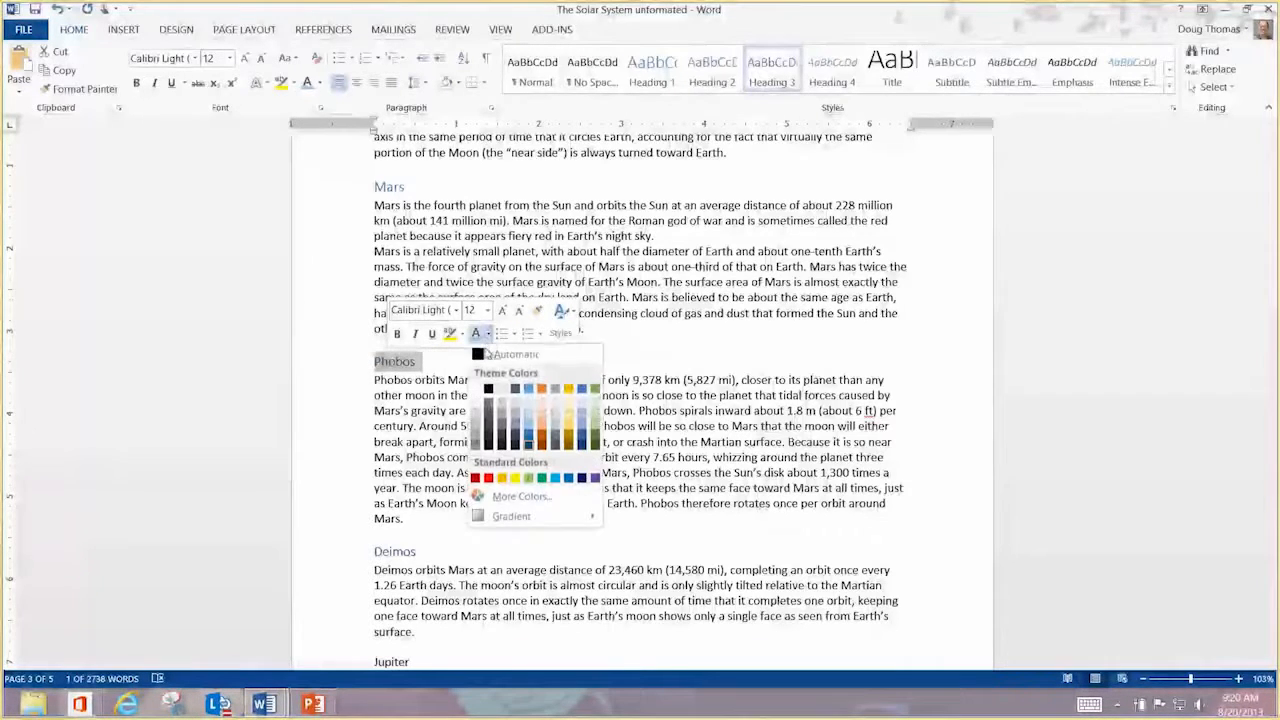
left_click(476, 479)
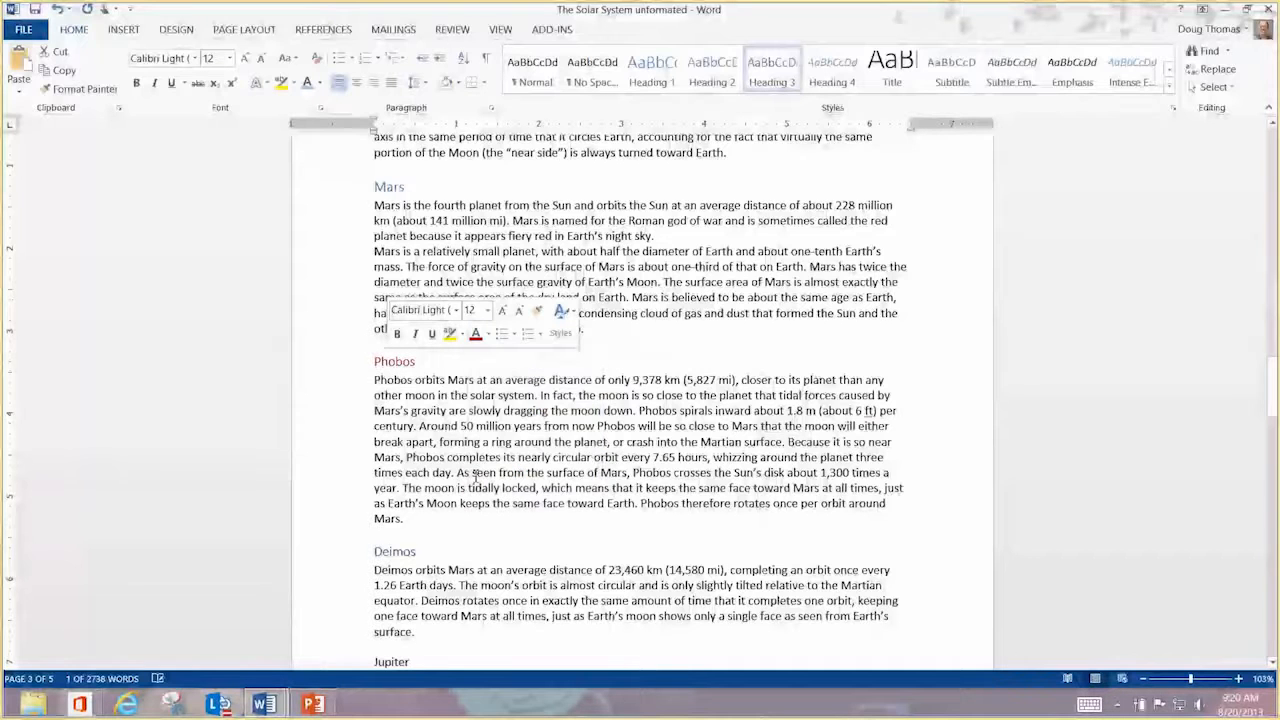
left_click(612, 361)
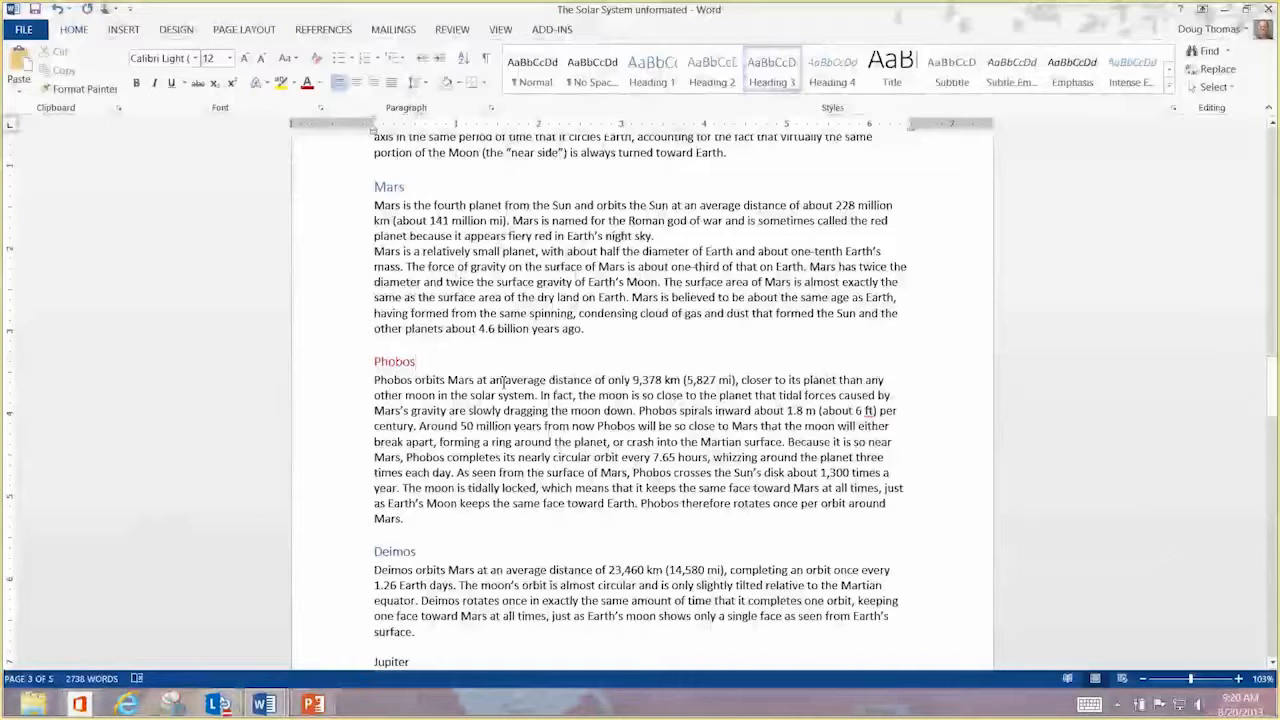
Update the Heading 3 style to match the recolored "Phobos" heading and check the document's other Heading 3 lines
double_click(404, 364)
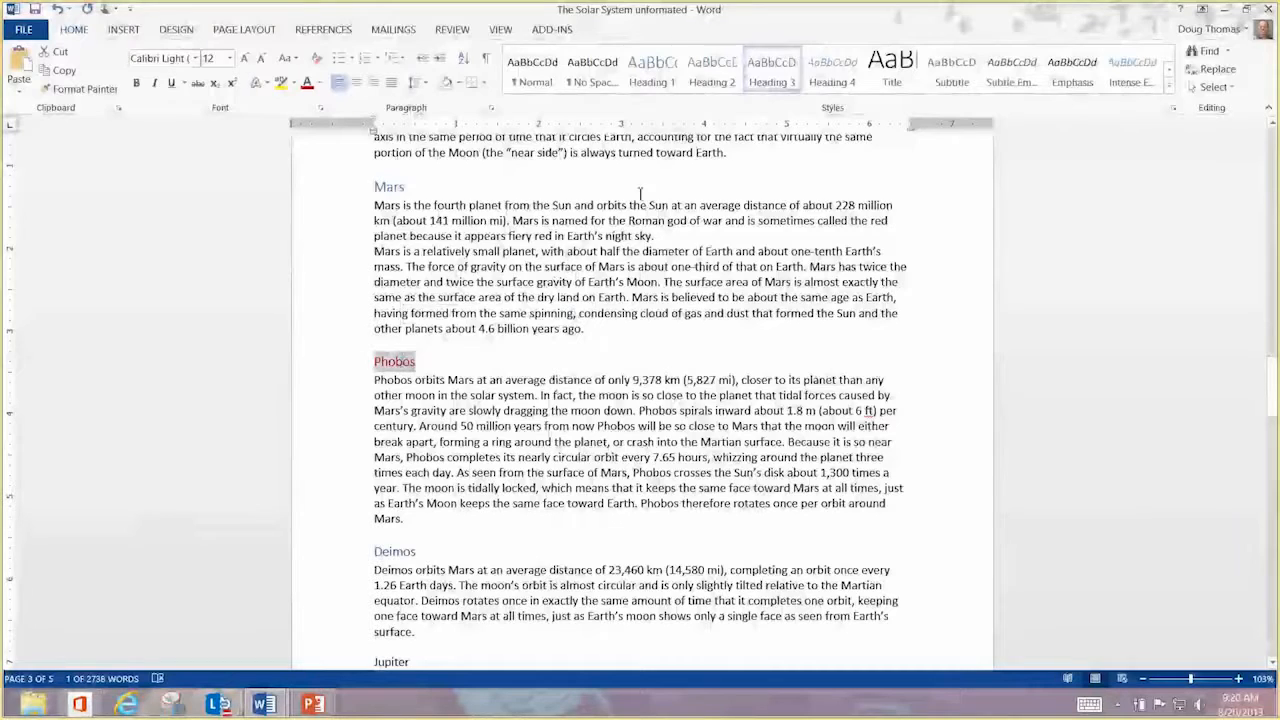
left_click(769, 84)
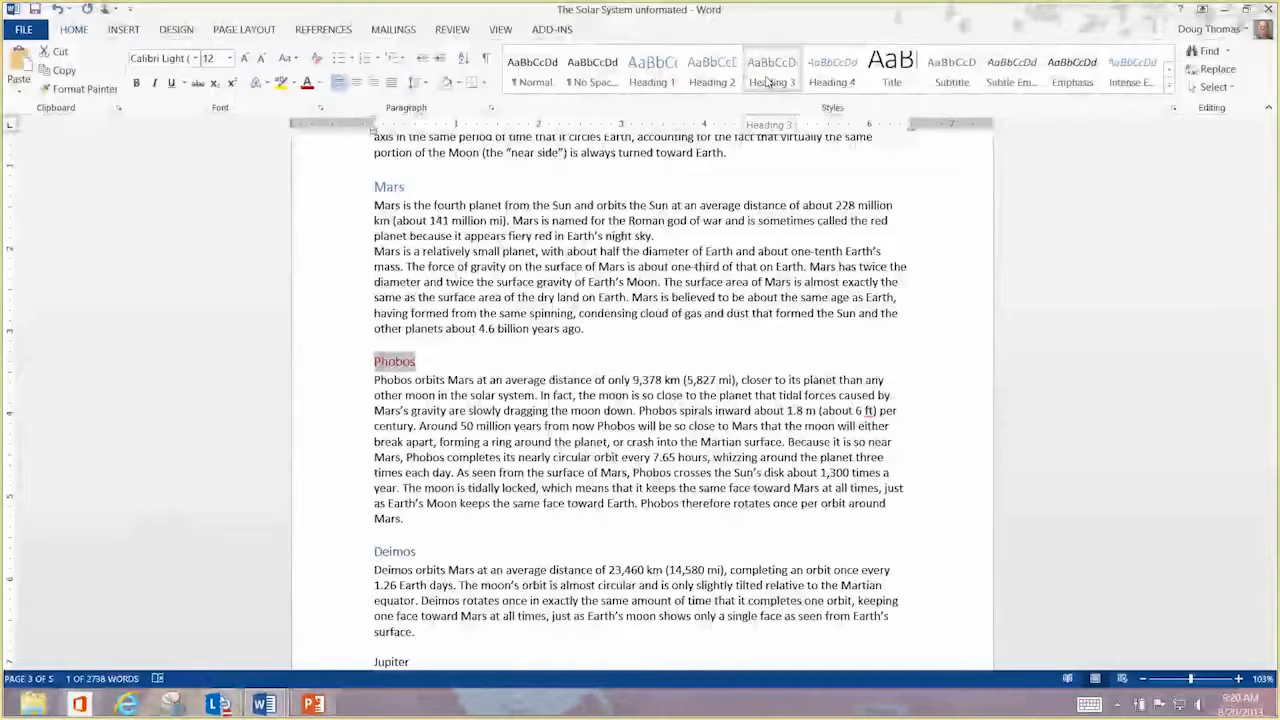
right_click(769, 83)
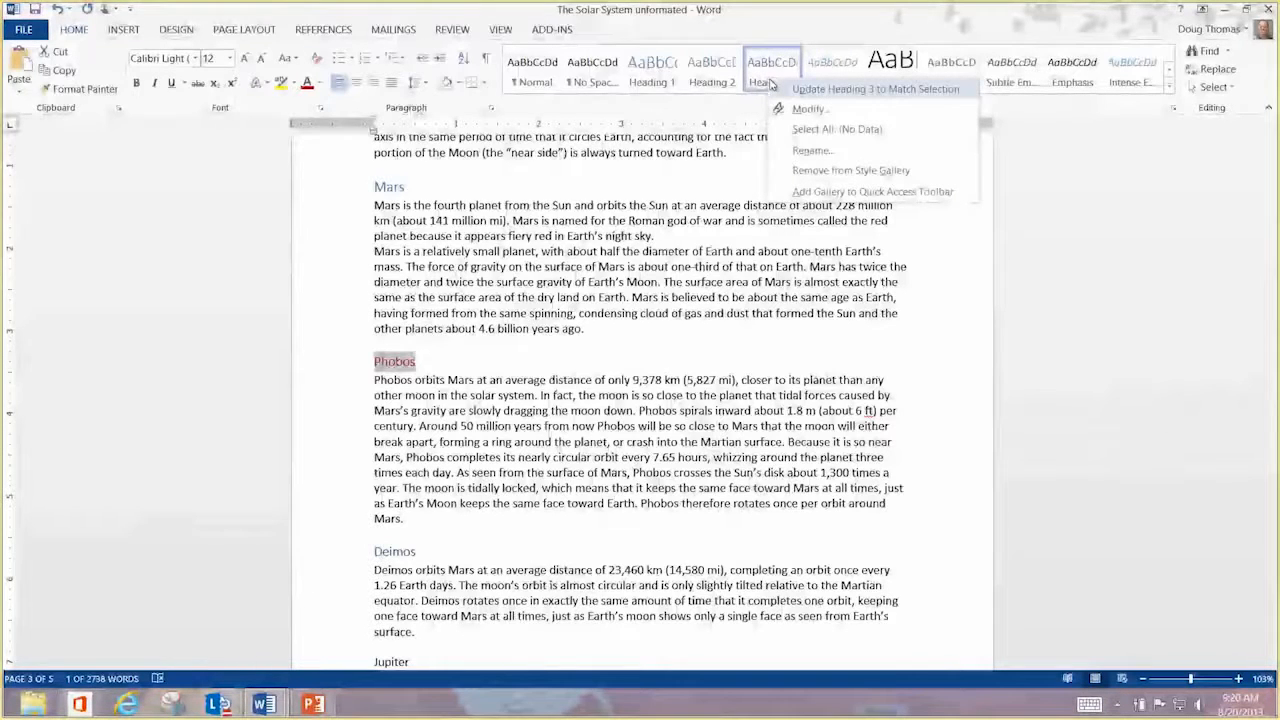
left_click(800, 90)
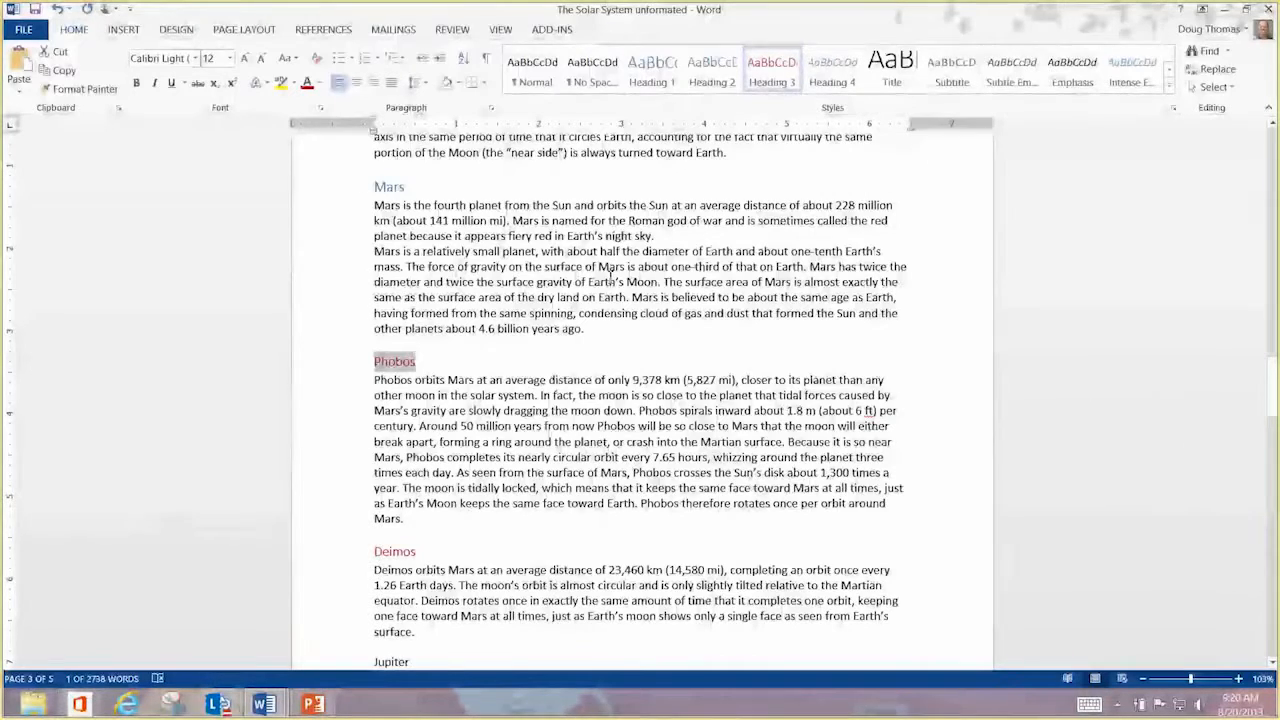
scroll(535, 290, "up", 6)
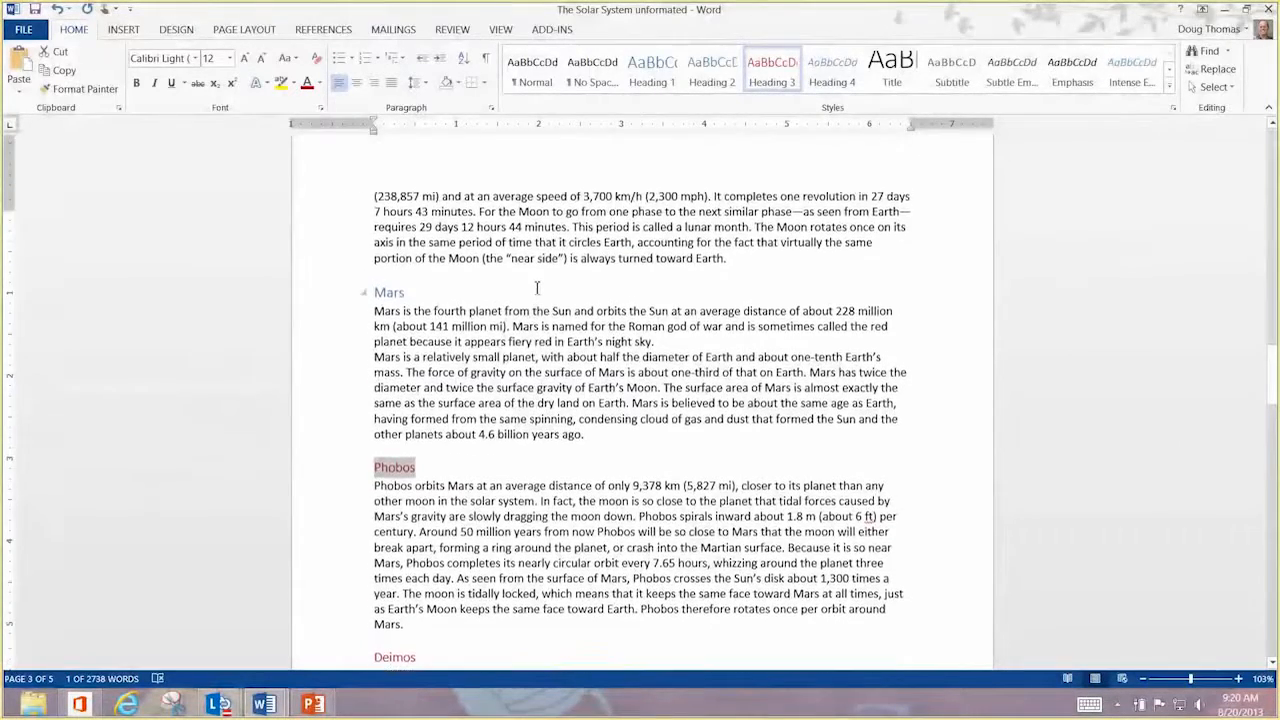
scroll(540, 287, "up", 3)
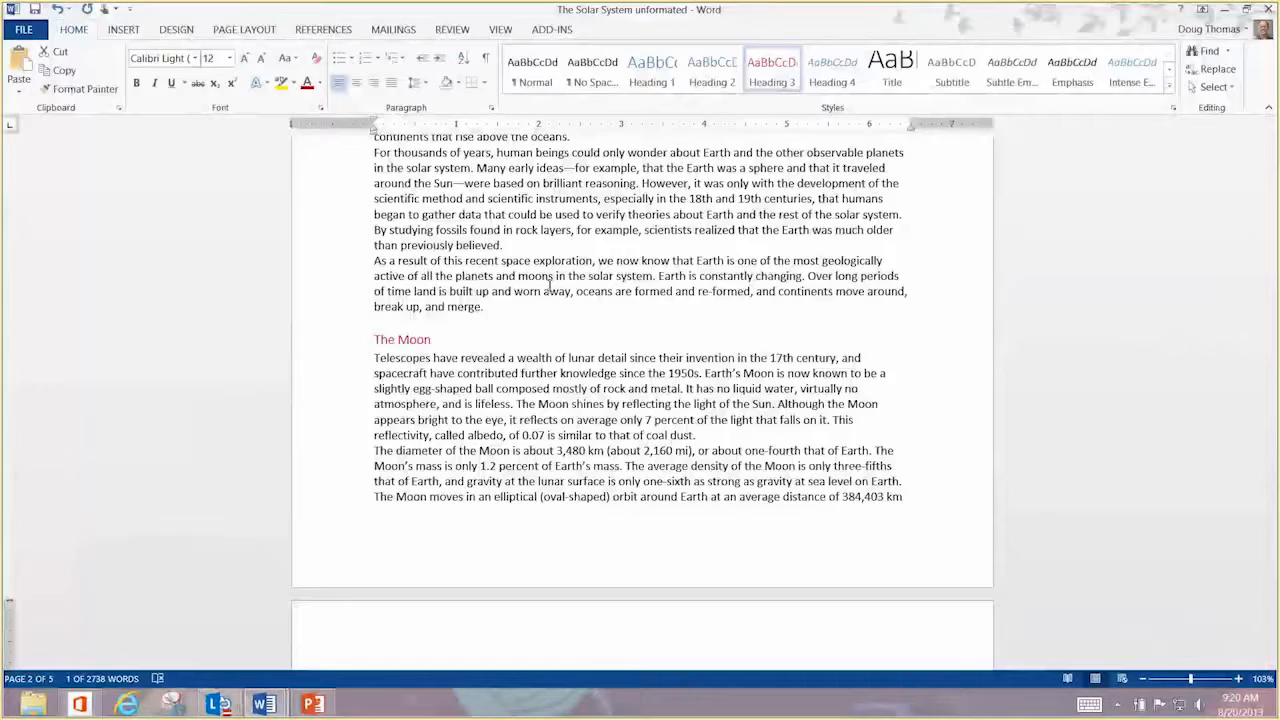
Apply the Title style to the "The Solar System" line at the start of the document
left_click_drag(1274, 328, 1274, 150)
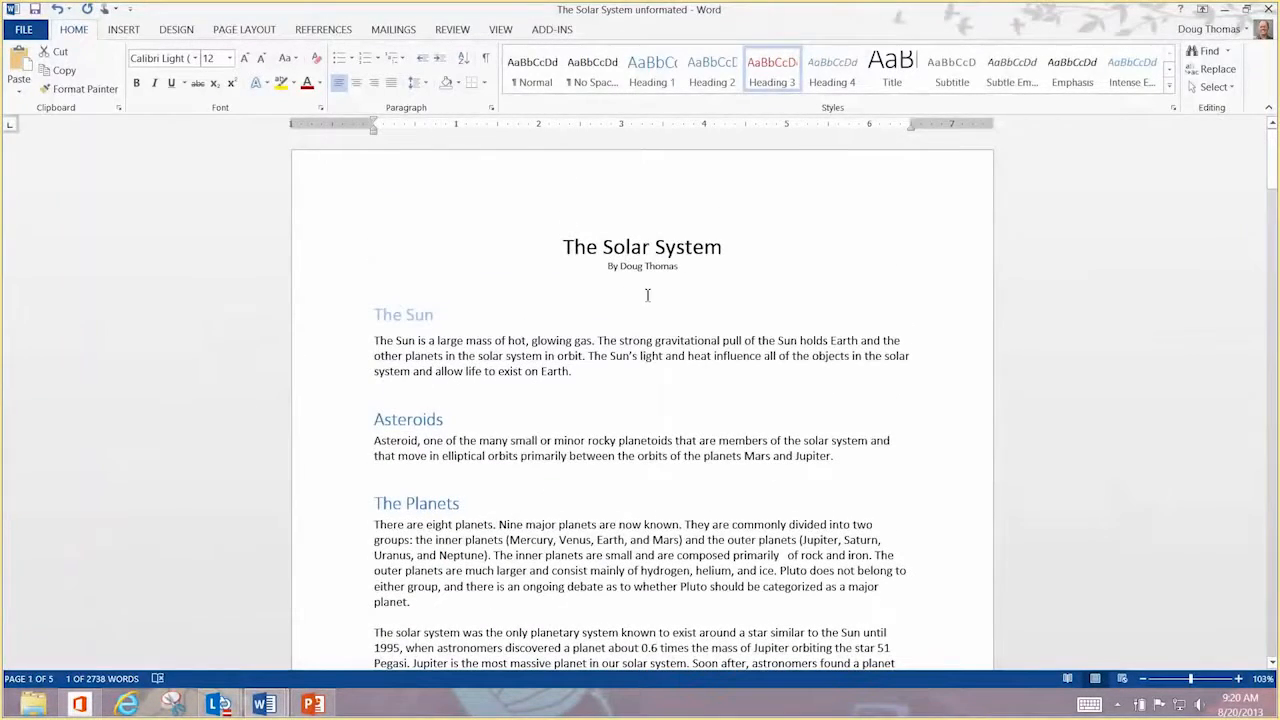
double_click(643, 245)
triple_click(643, 245)
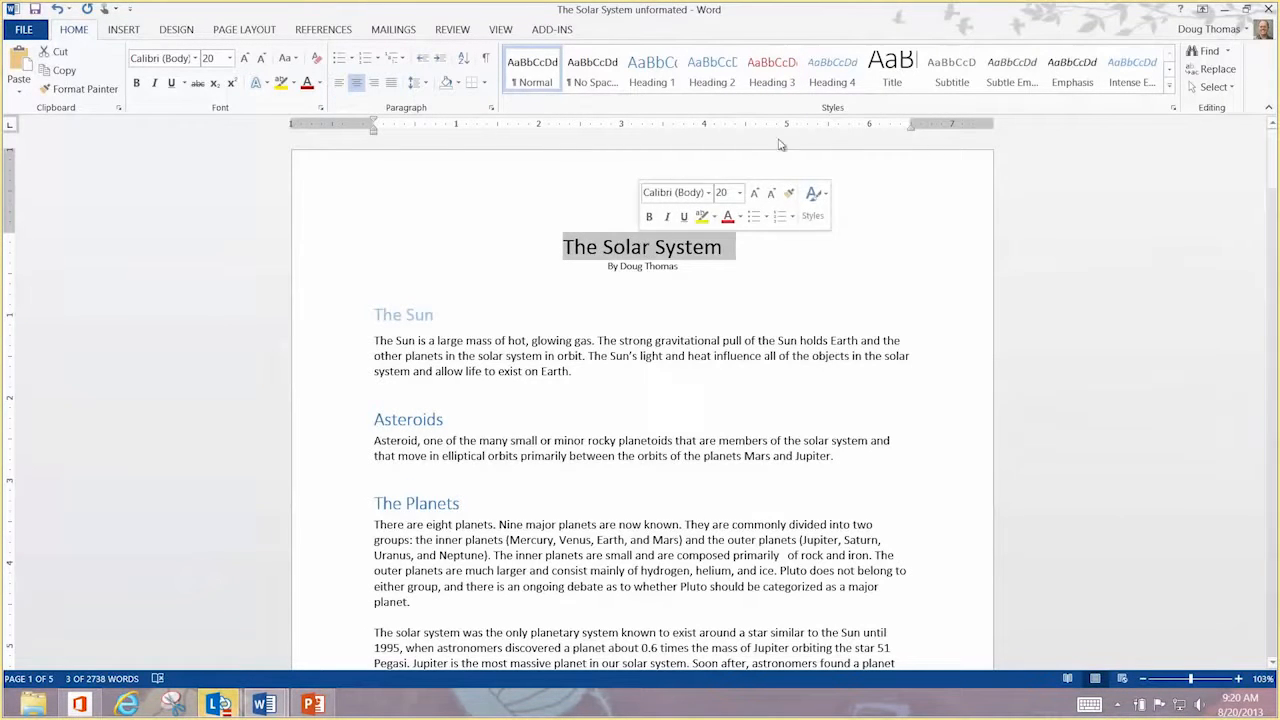
left_click(893, 72)
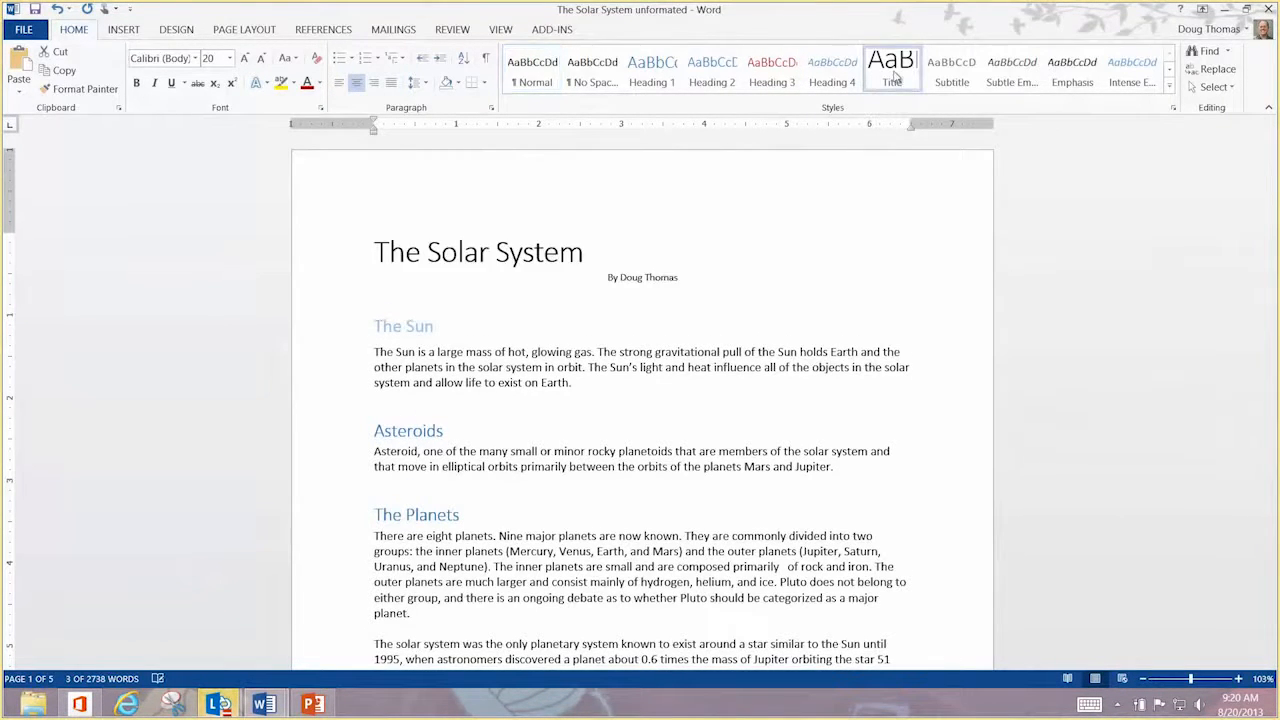
Apply the Intense Quote style to the author byline below the document title
triple_click(672, 278)
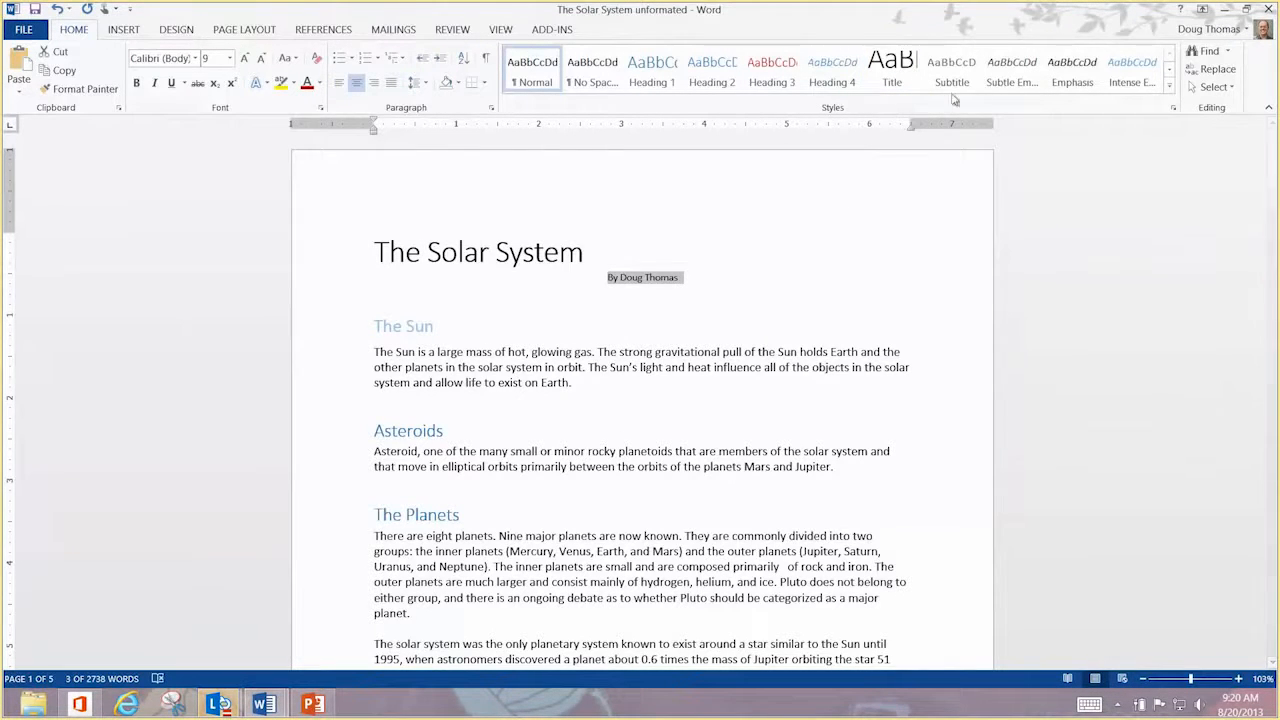
left_click(1169, 91)
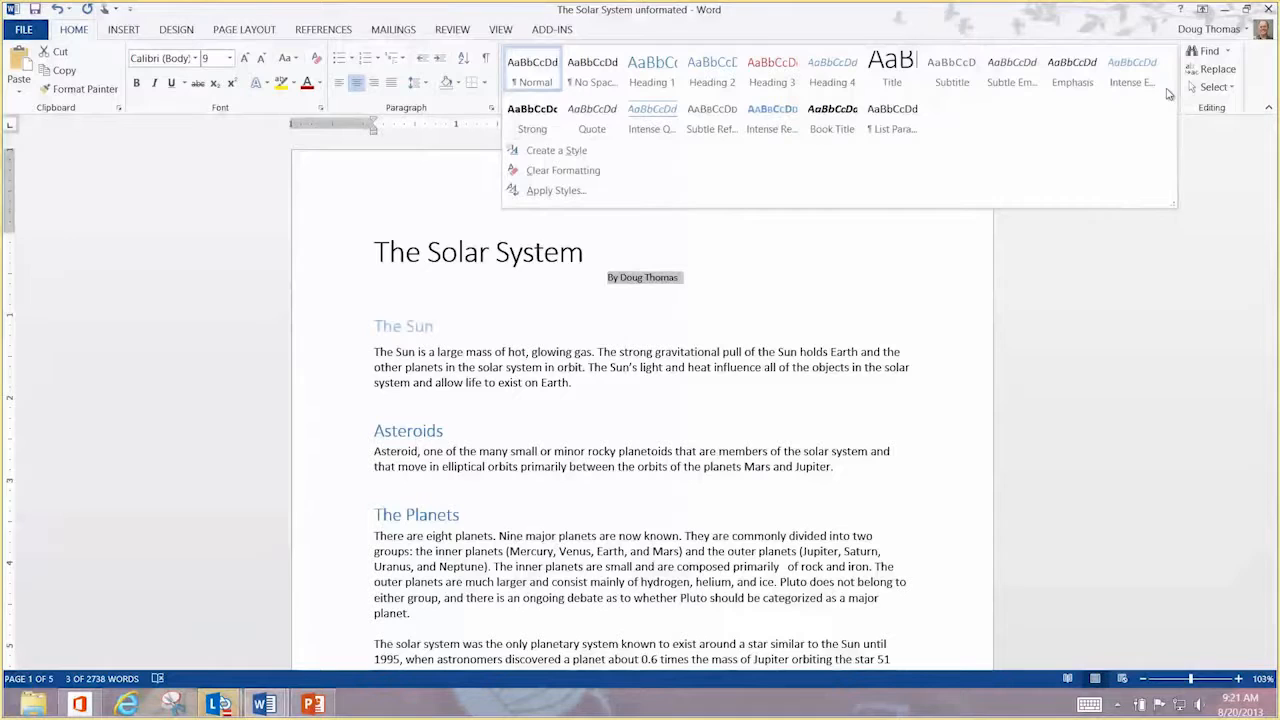
left_click(1076, 34)
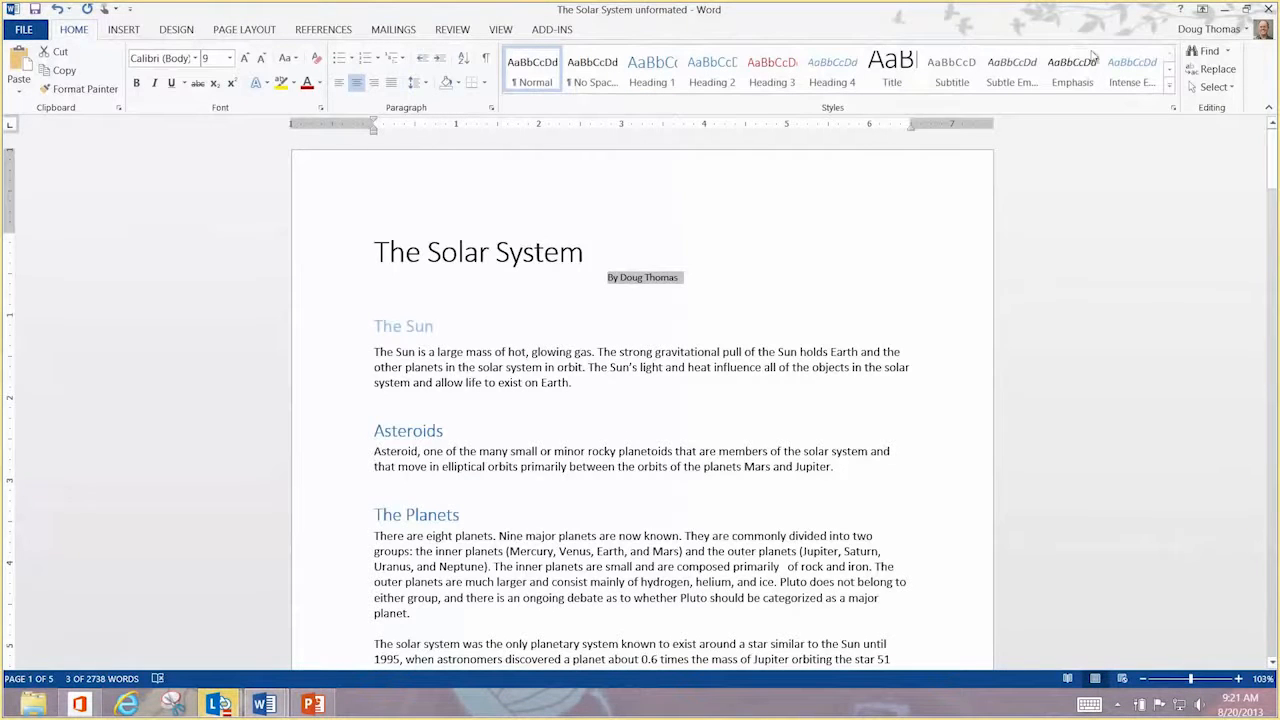
left_click(1171, 89)
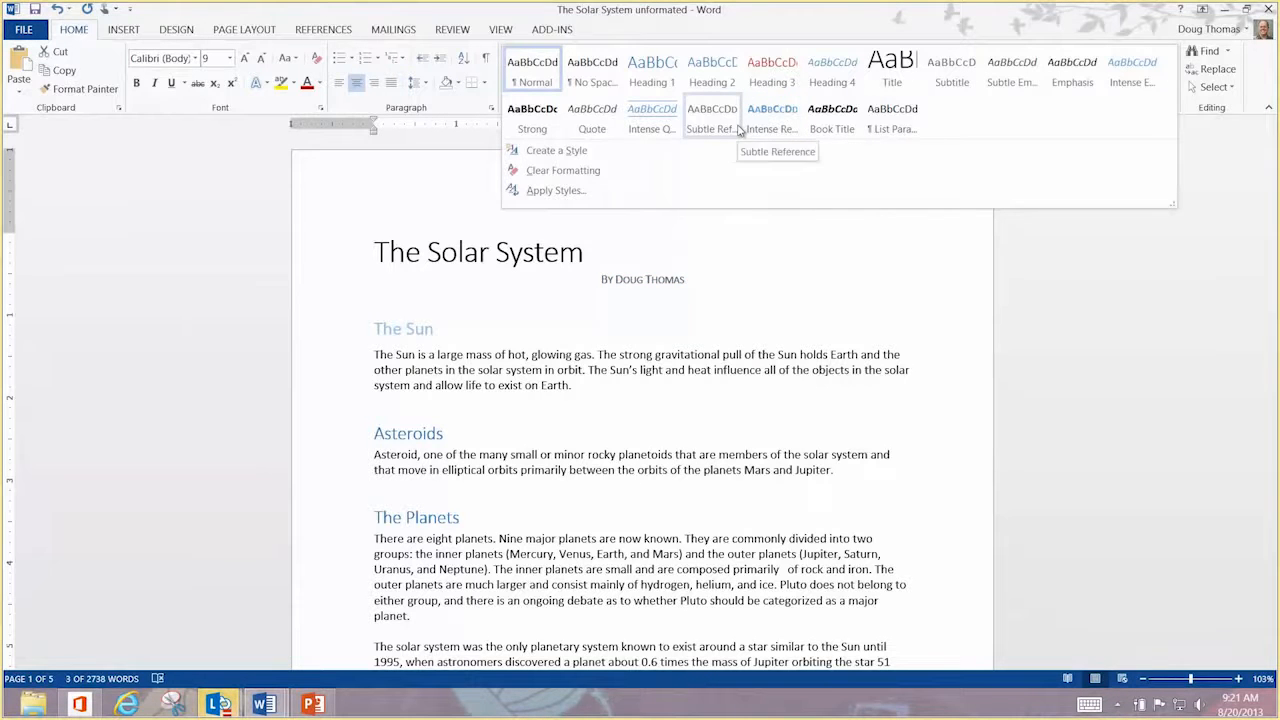
left_click(668, 128)
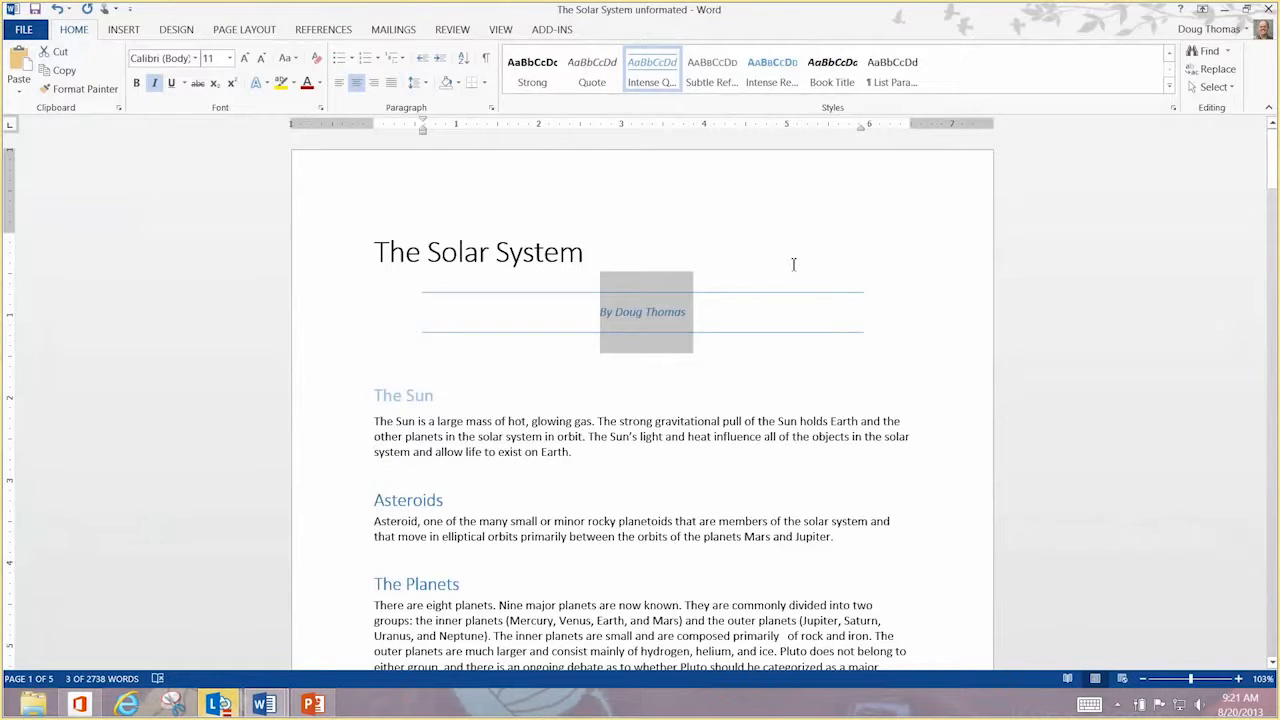
left_click(1170, 55)
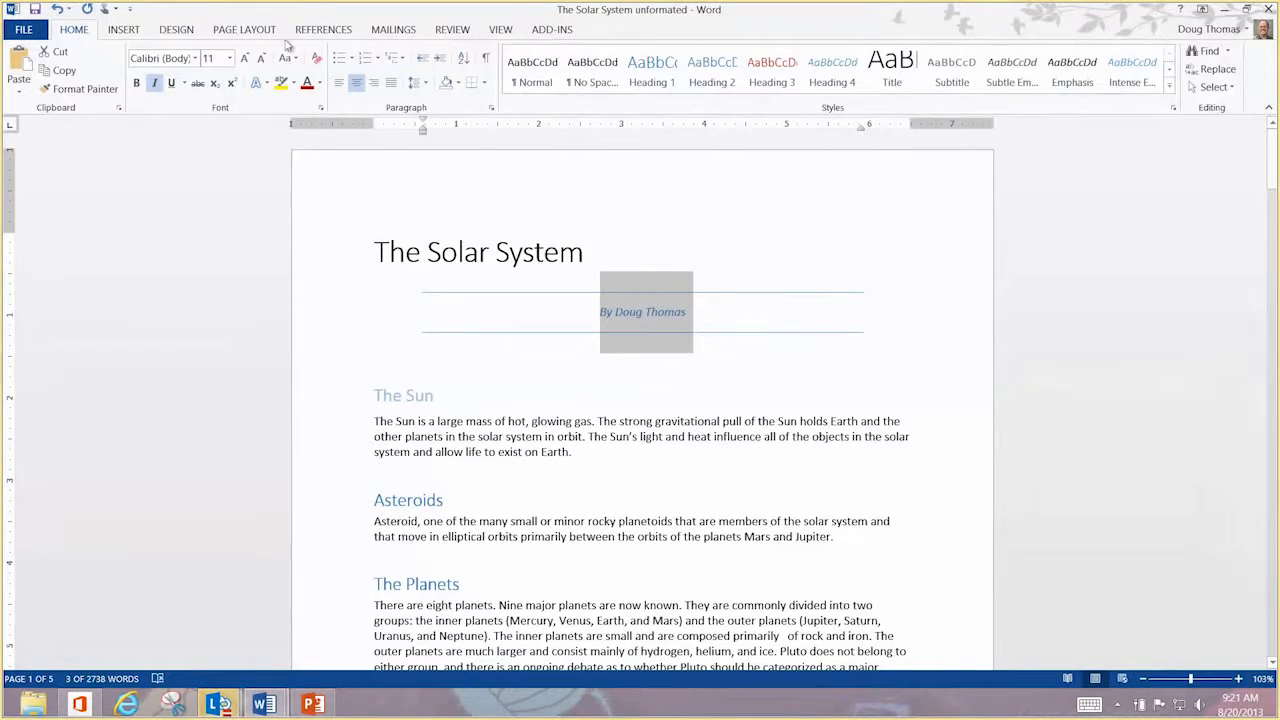
Apply the document style set with black, numbered, small-caps headings and review it across the first page
left_click(190, 32)
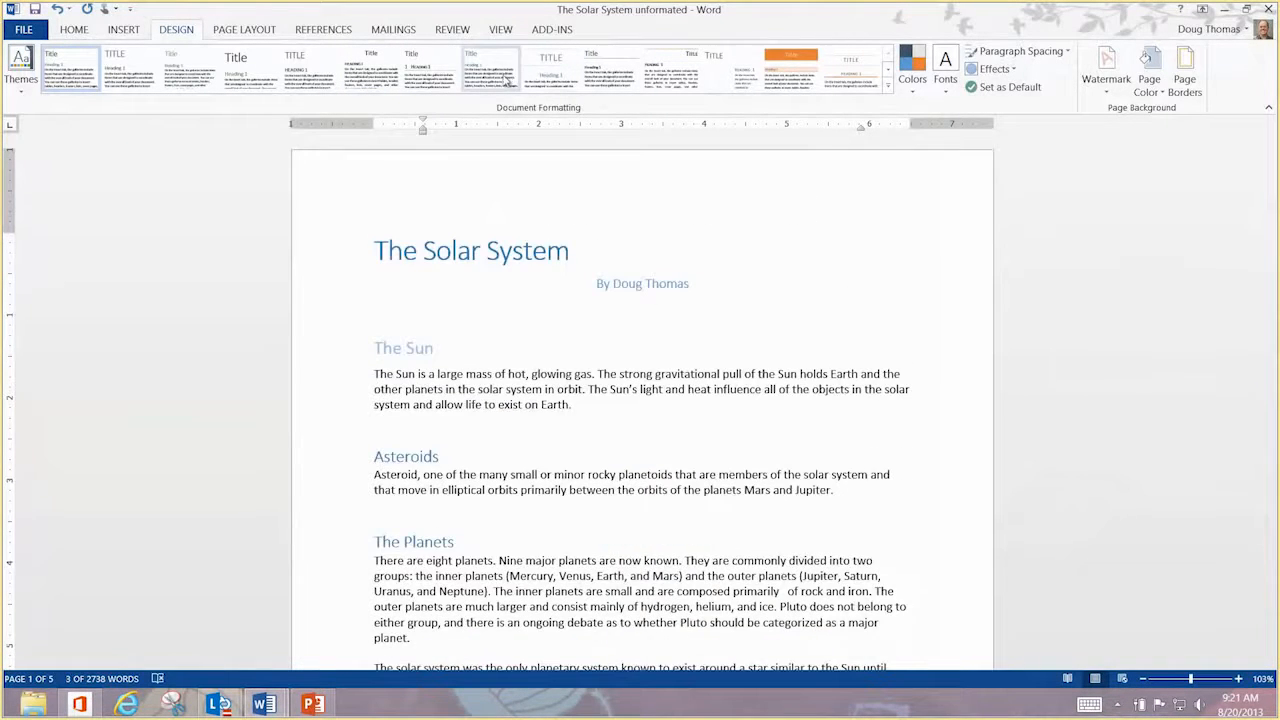
left_click(437, 80)
scroll(451, 337, "down", 6)
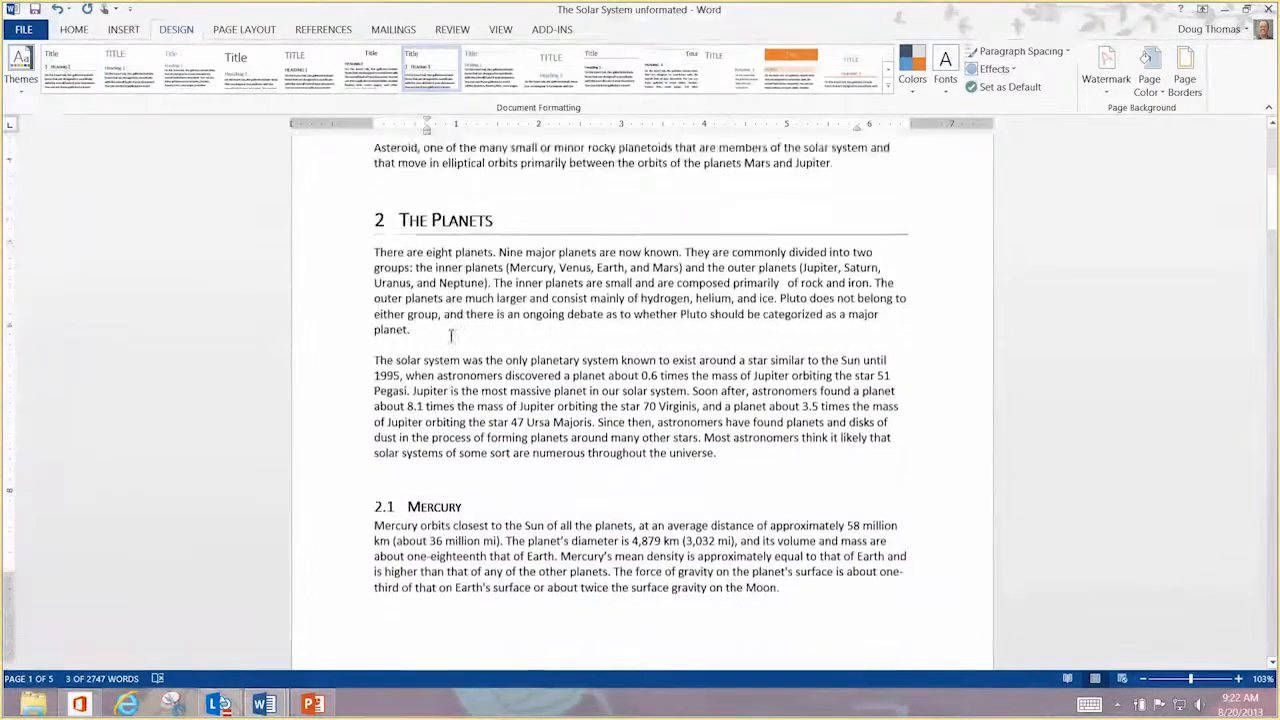
scroll(451, 337, "down", 1)
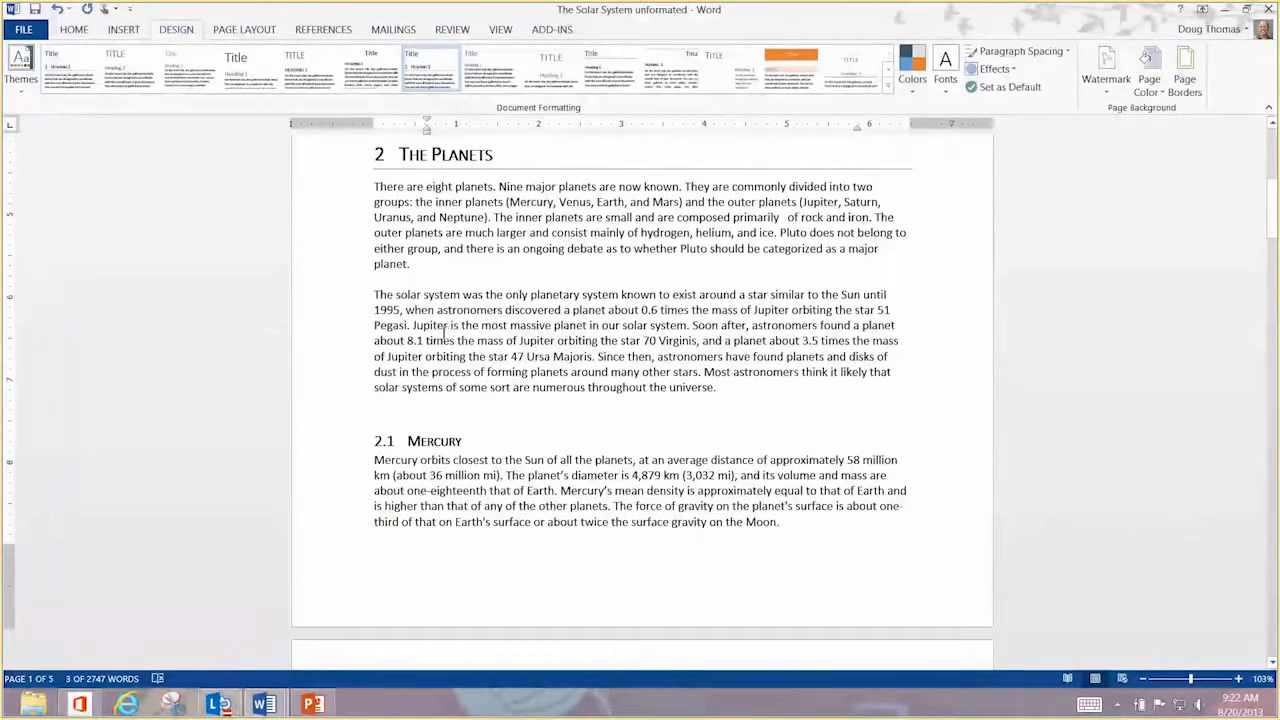
scroll(444, 338, "up", 6)
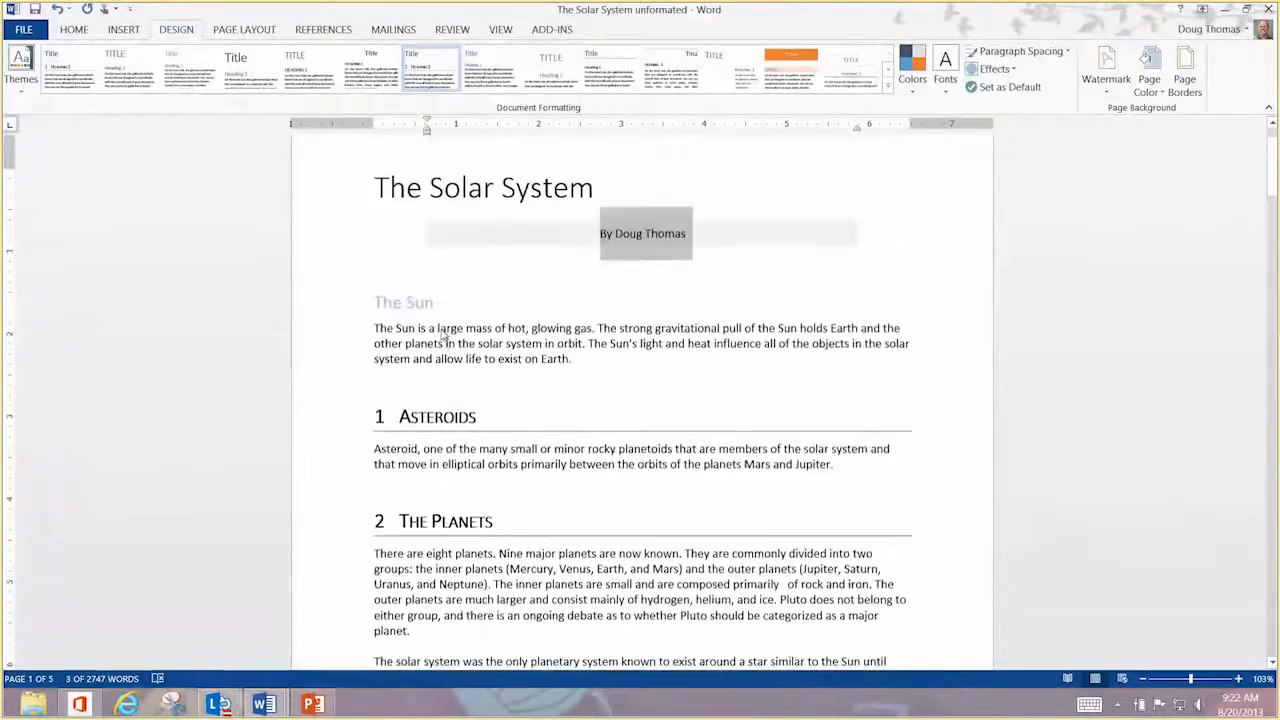
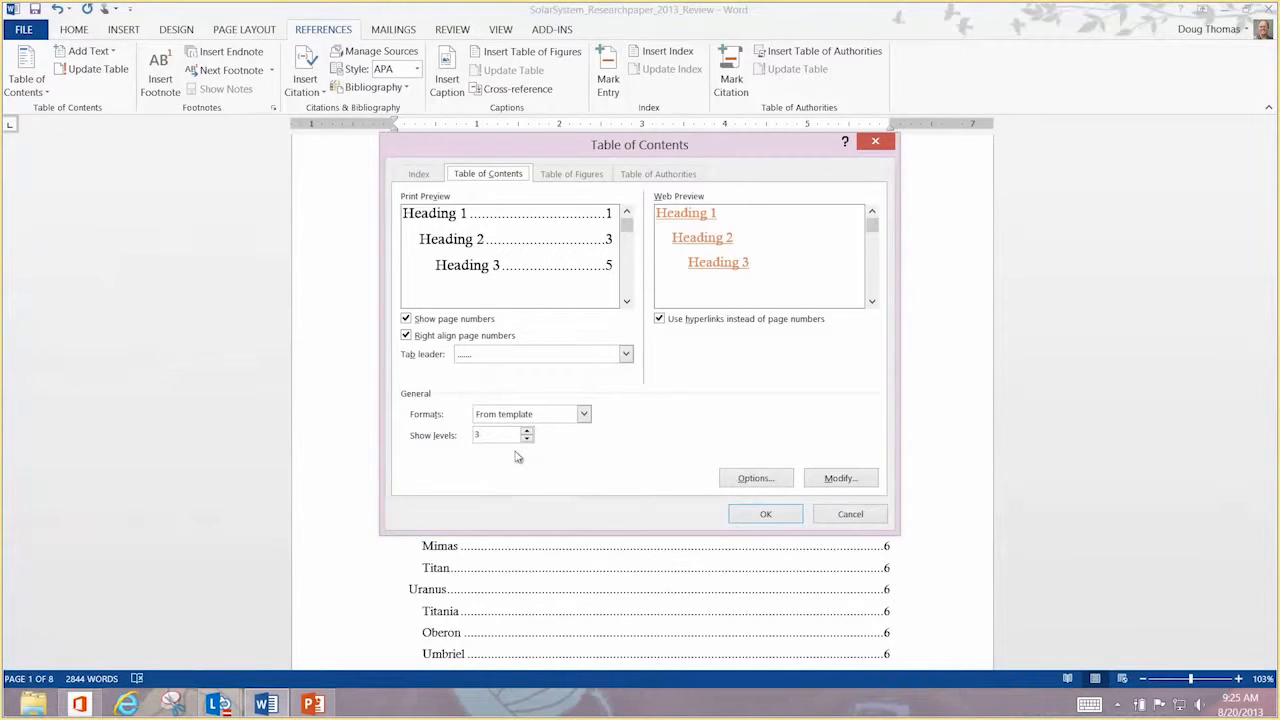
Limit the table of contents to 2 heading levels and replace the existing one in the research paper
left_click(527, 439)
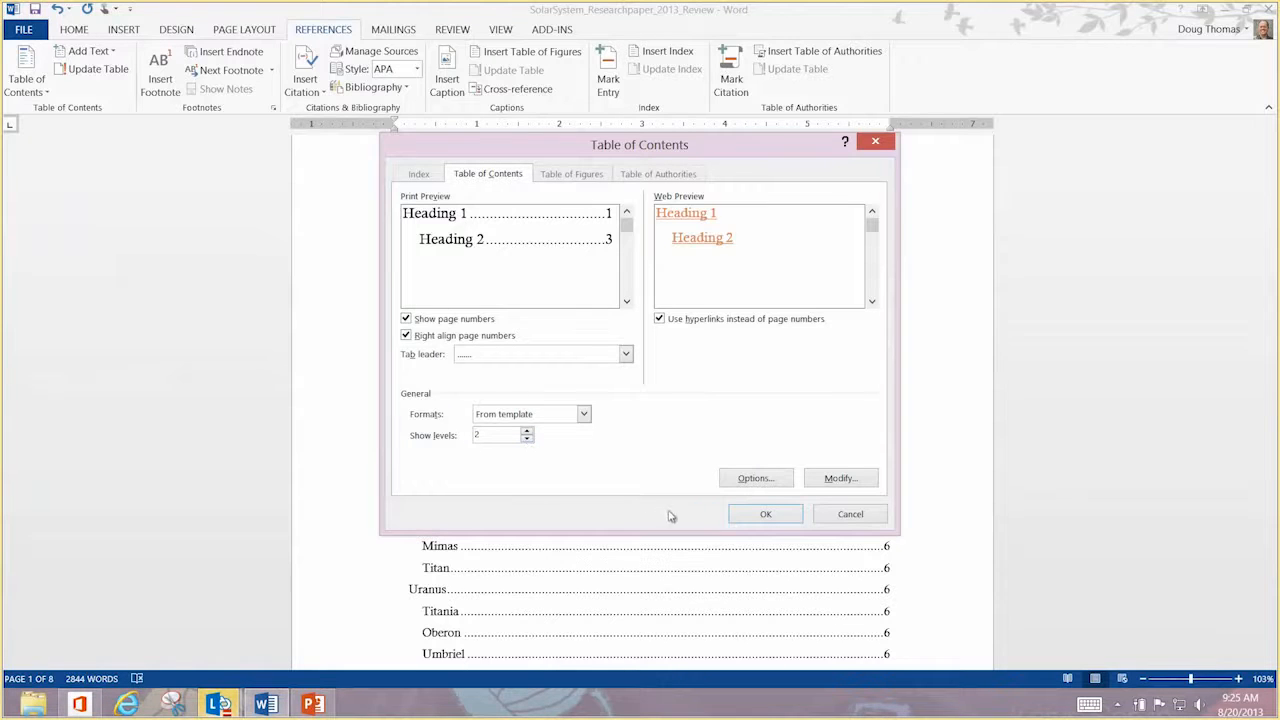
left_click(759, 526)
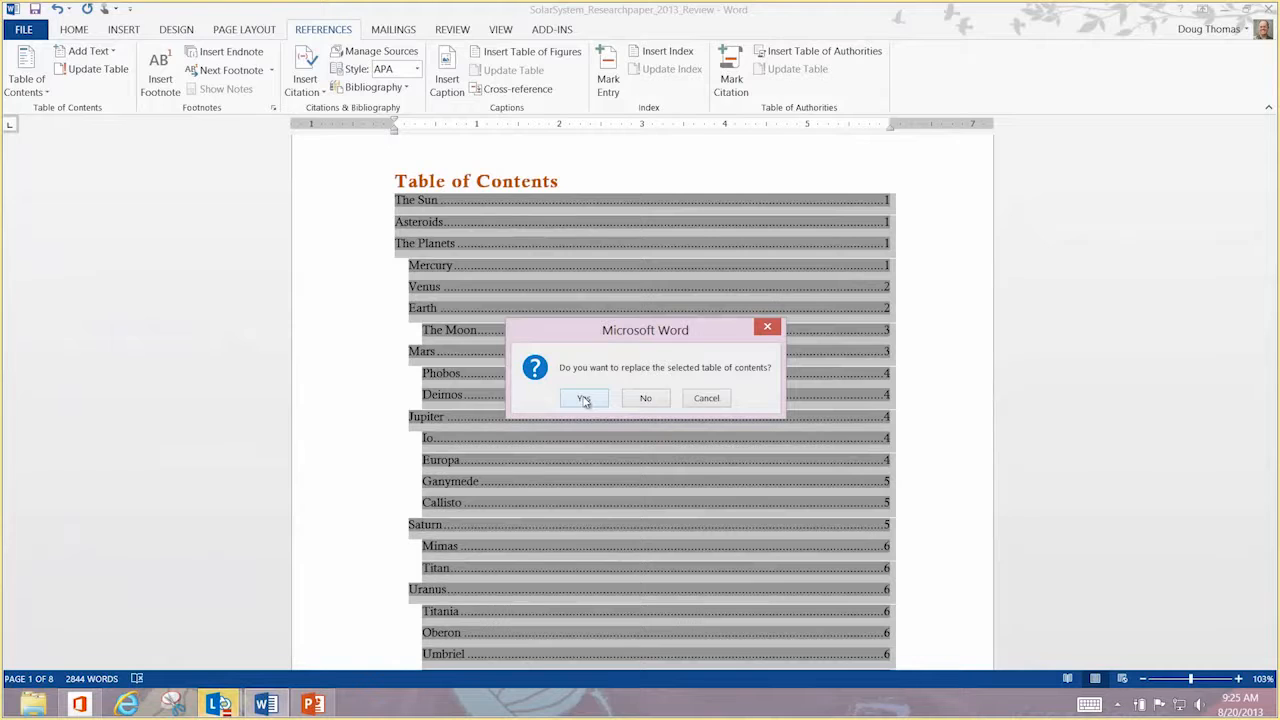
left_click(584, 399)
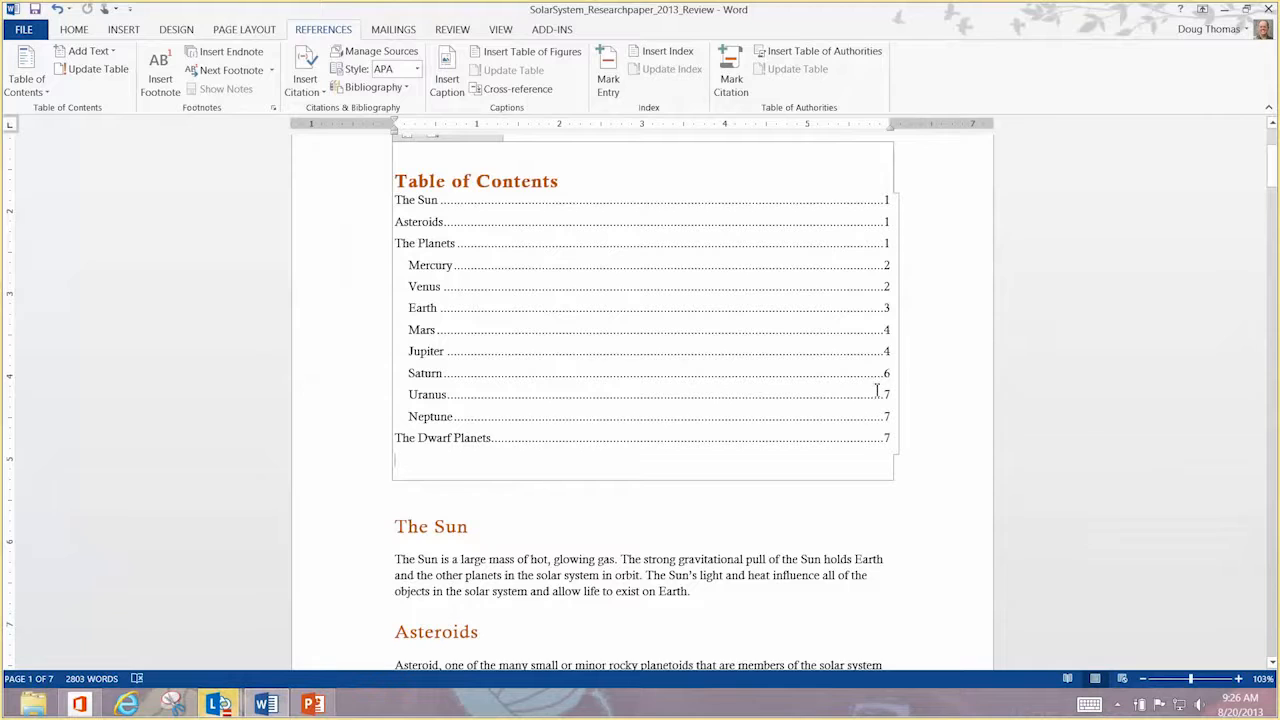
Follow the Saturn entry in the table of contents to its section and return to the start of the document
left_click(921, 380)
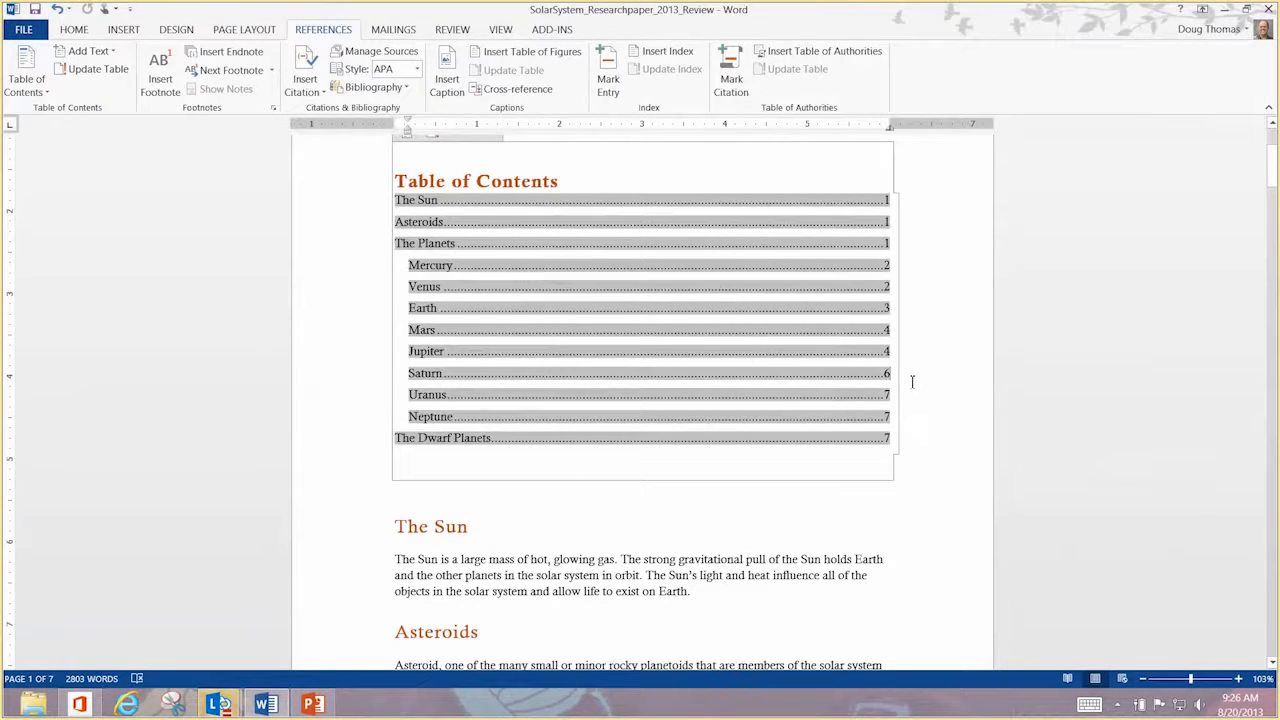
left_click(885, 378, "ctrl")
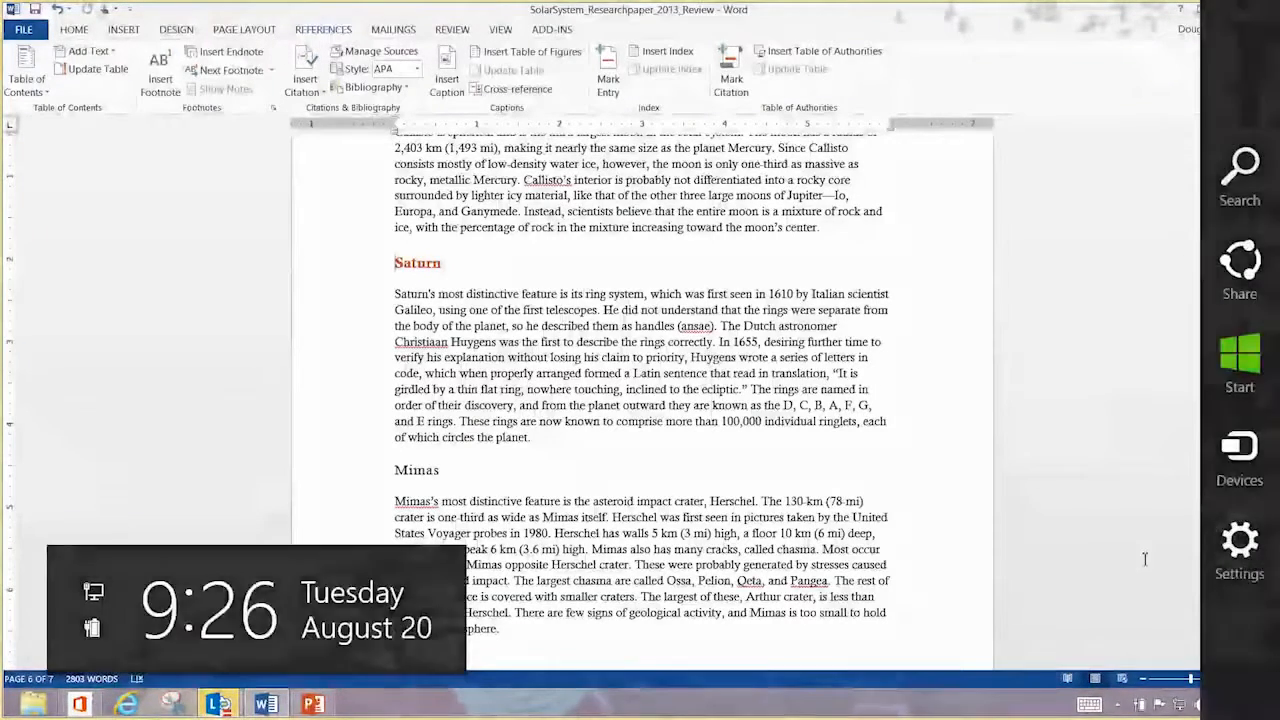
left_click_drag(1270, 546, 1271, 138)
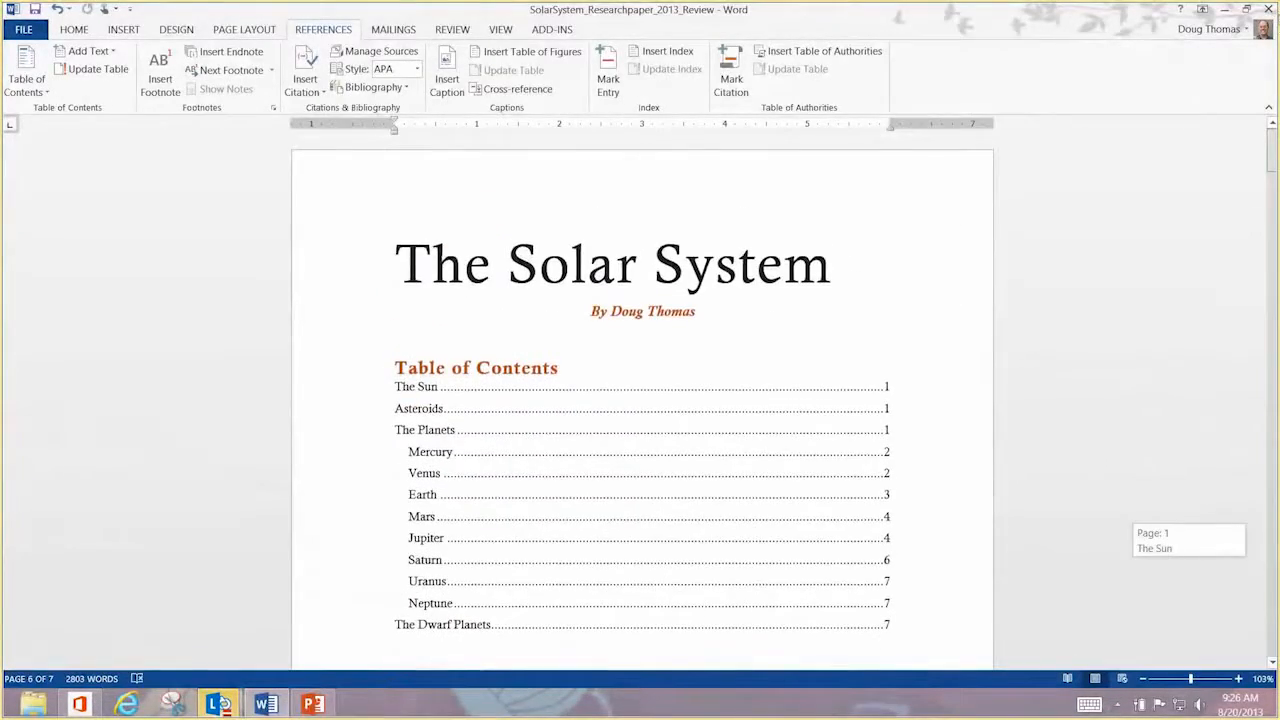
left_click_drag(1276, 48, 1275, 52)
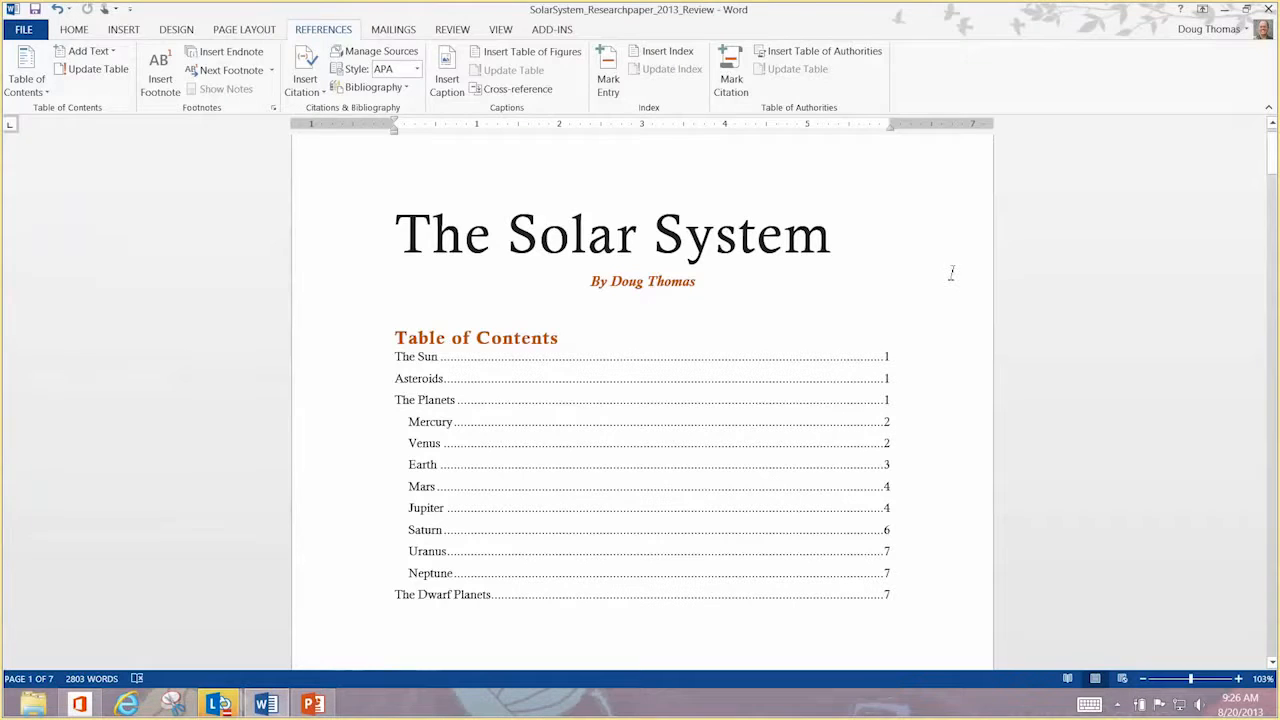
Show the Navigation pane and move the whole Mercury section to just before the Mars heading by cutting and pasting its text
left_click(500, 31)
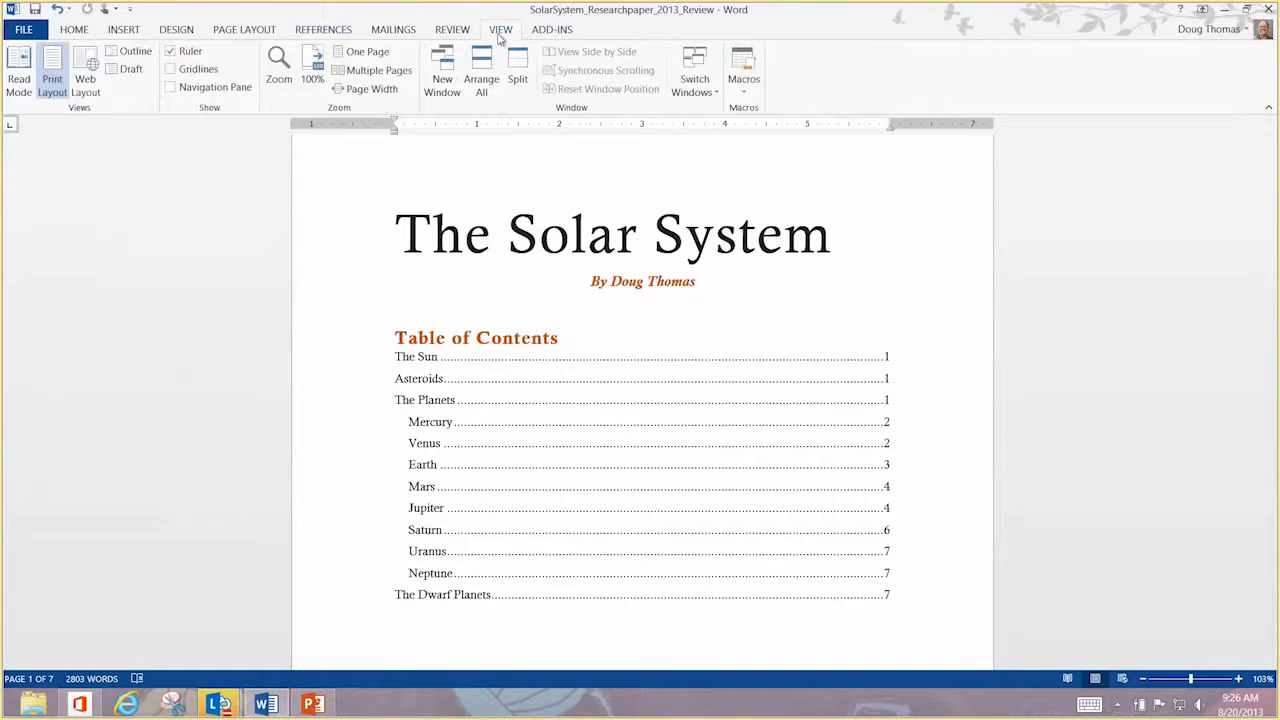
left_click(172, 90)
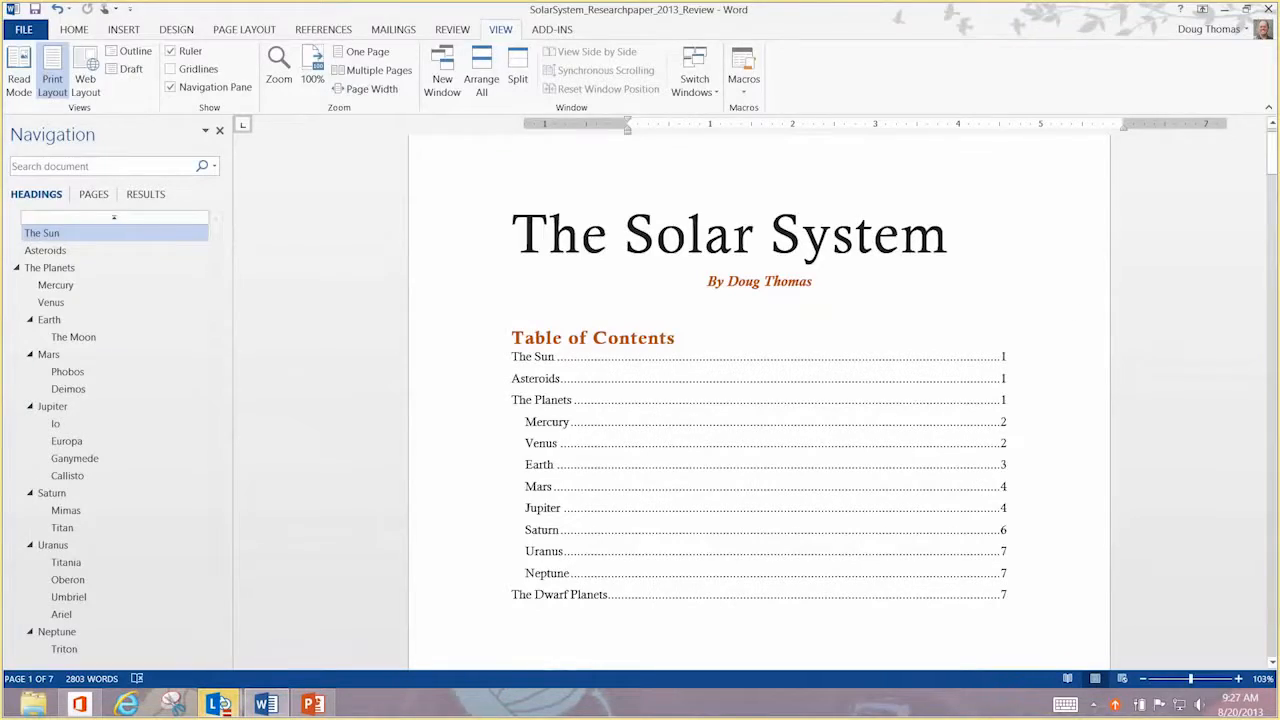
left_click(1274, 360)
left_click(1274, 360)
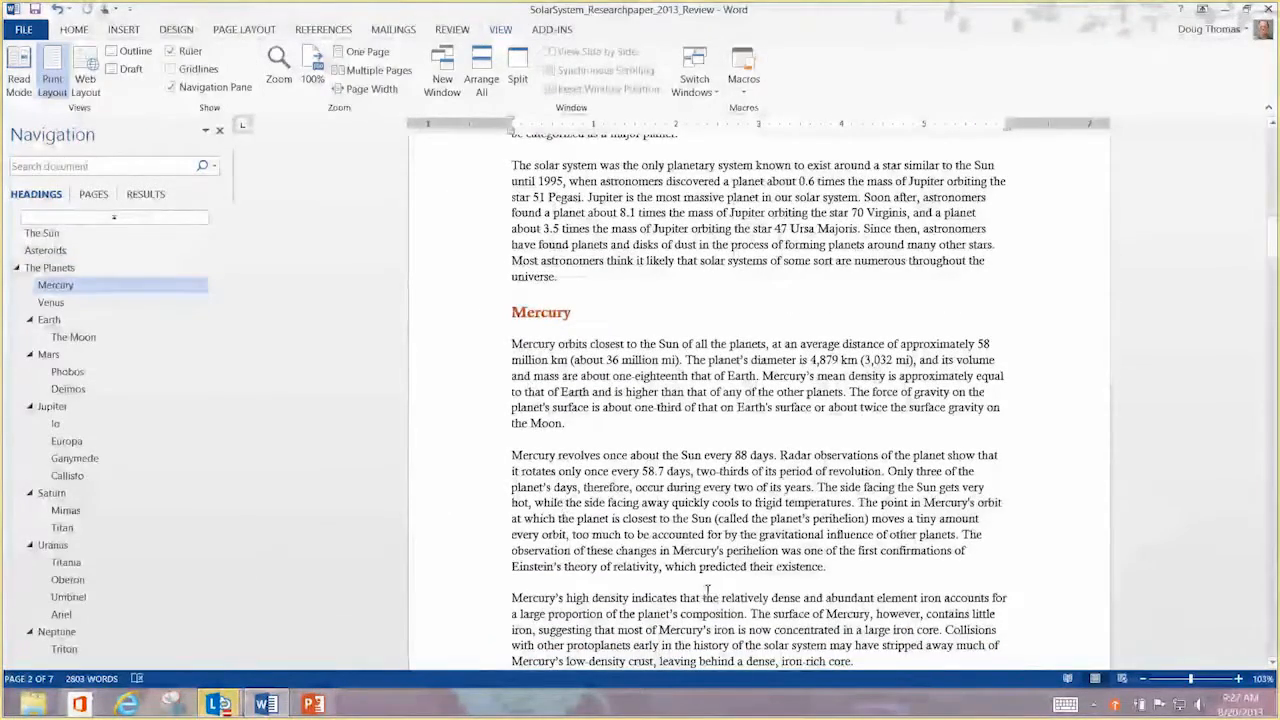
scroll(883, 594, "down", 2)
left_click_drag(883, 594, 500, 235)
key("Delete")
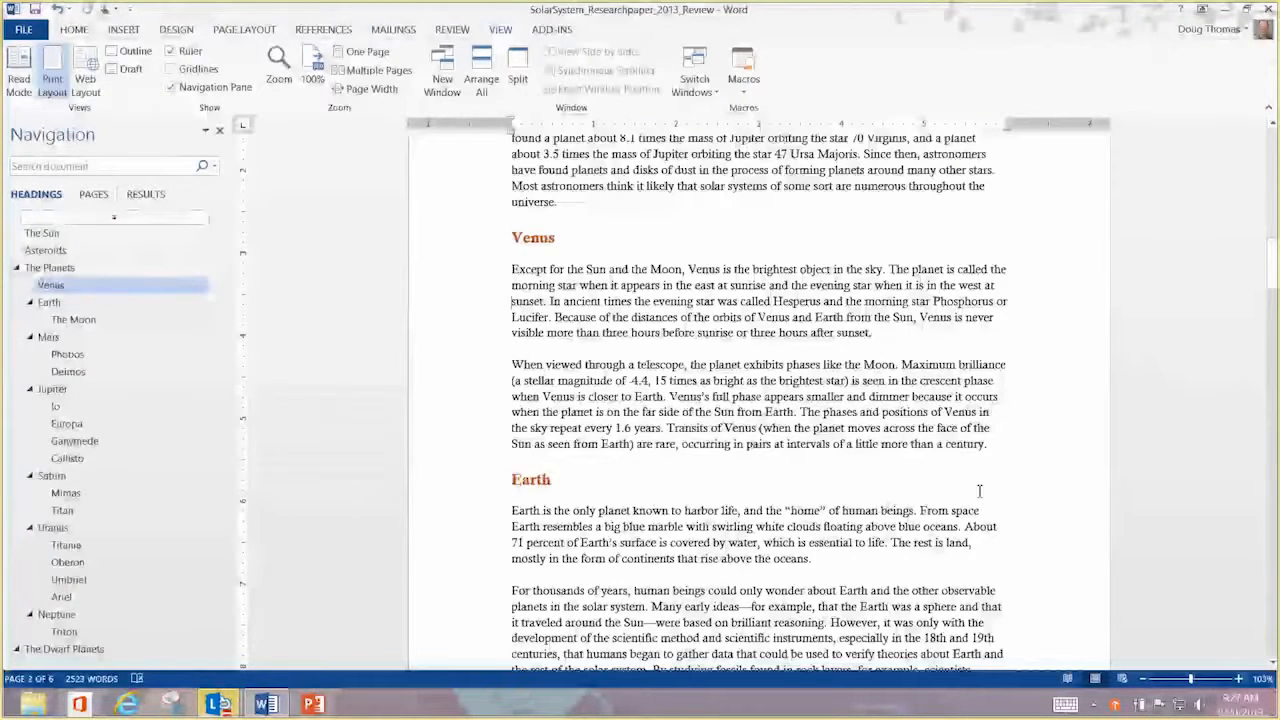
scroll(1037, 508, "down", 10)
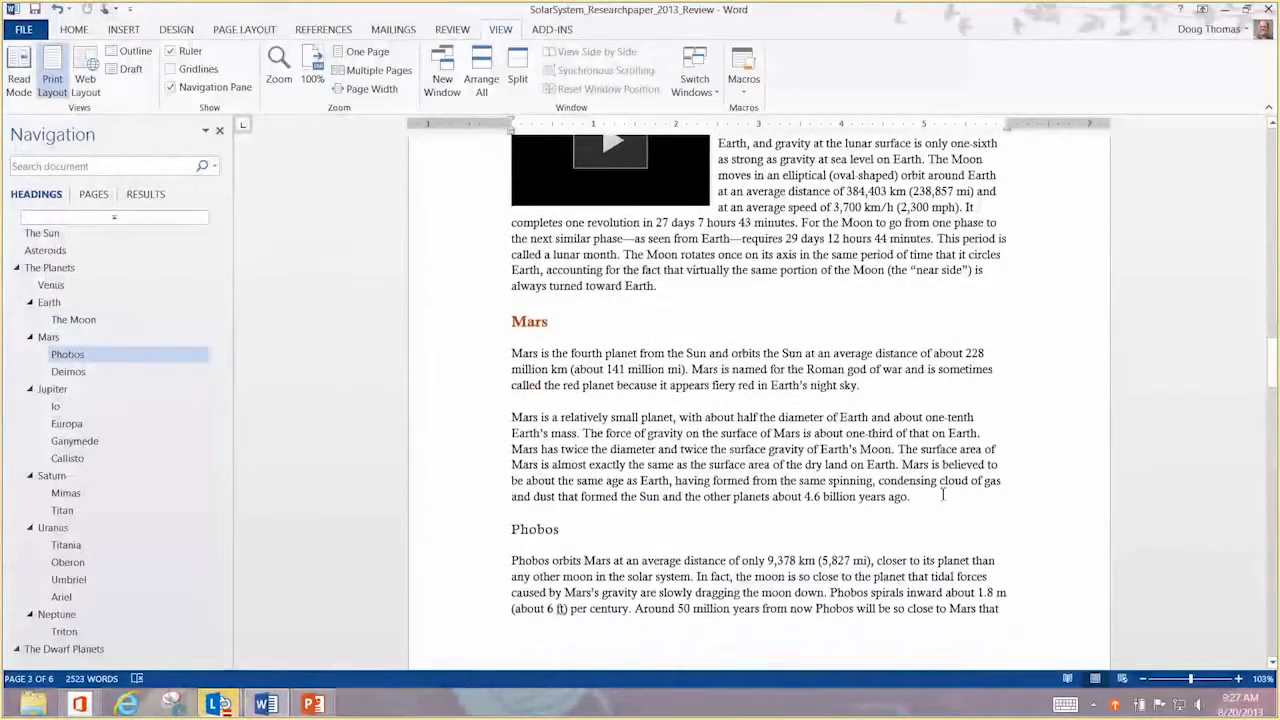
left_click(513, 322)
key("ctrl+v")
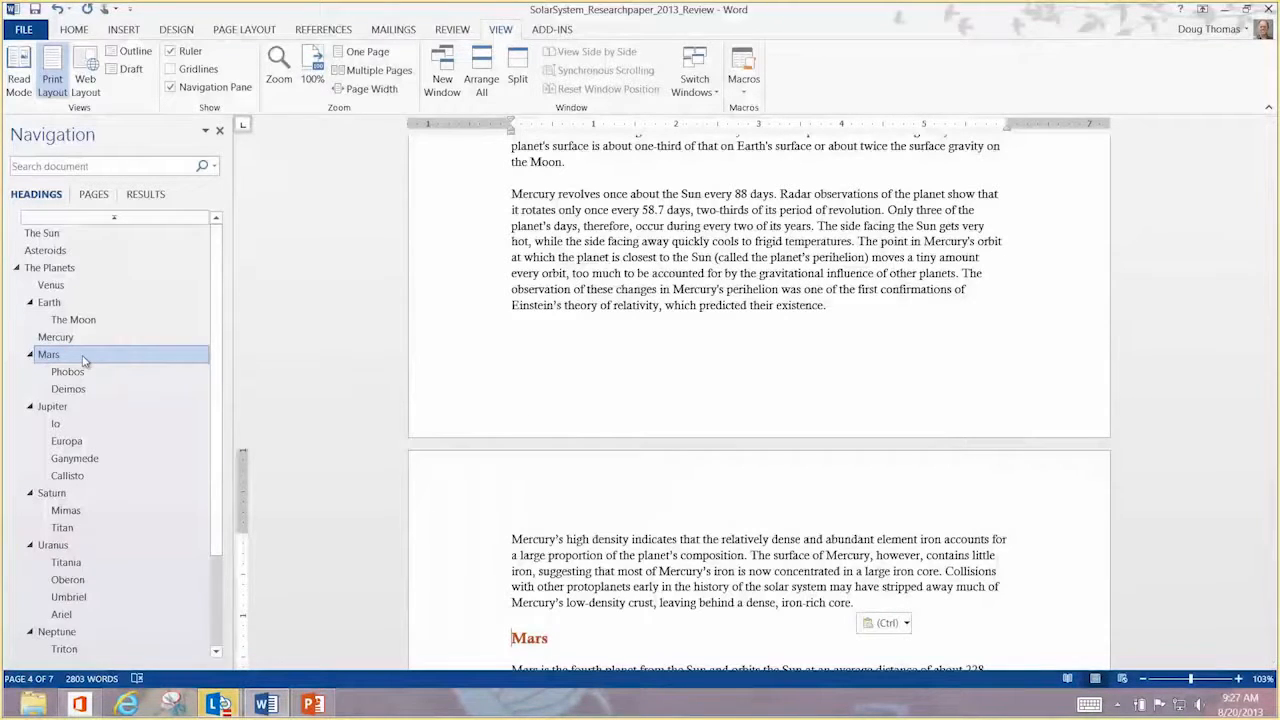
Reorder the planet sections alphabetically in the heading outline: Earth, Jupiter, Mars, Mercury, Neptune, Saturn, Uranus, Venus
left_click_drag(72, 307, 75, 287)
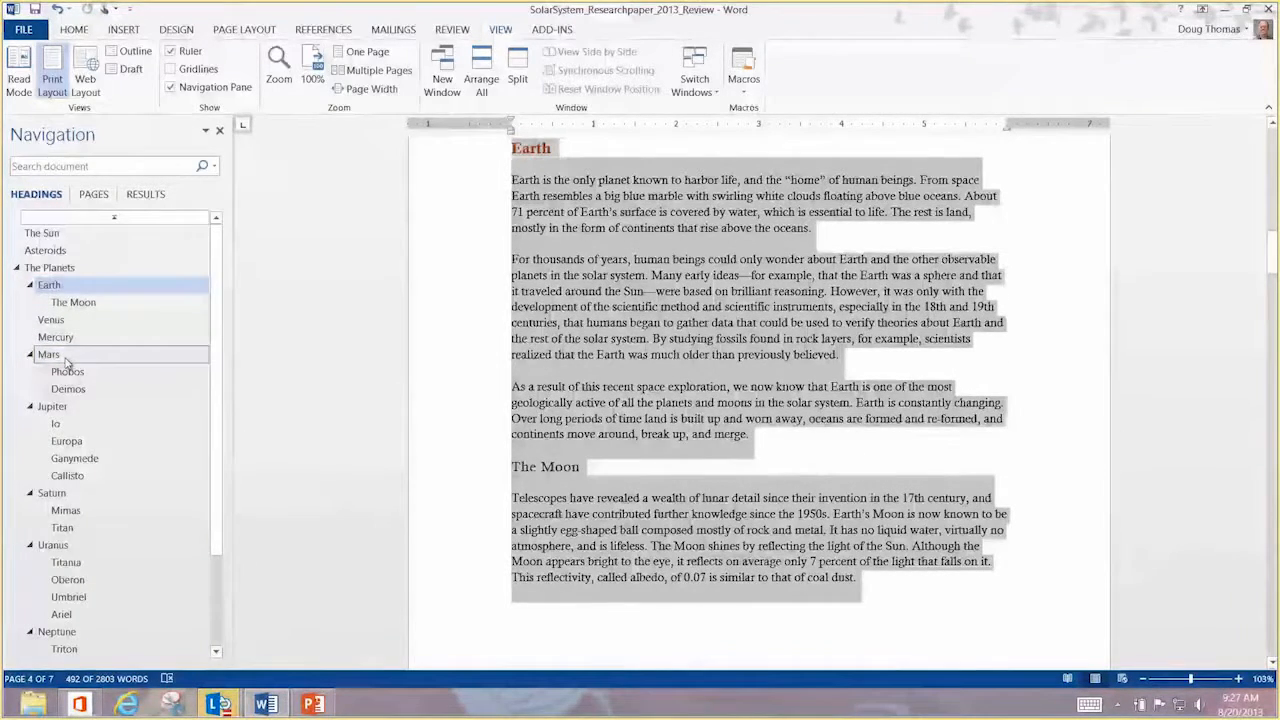
left_click_drag(62, 412, 66, 321)
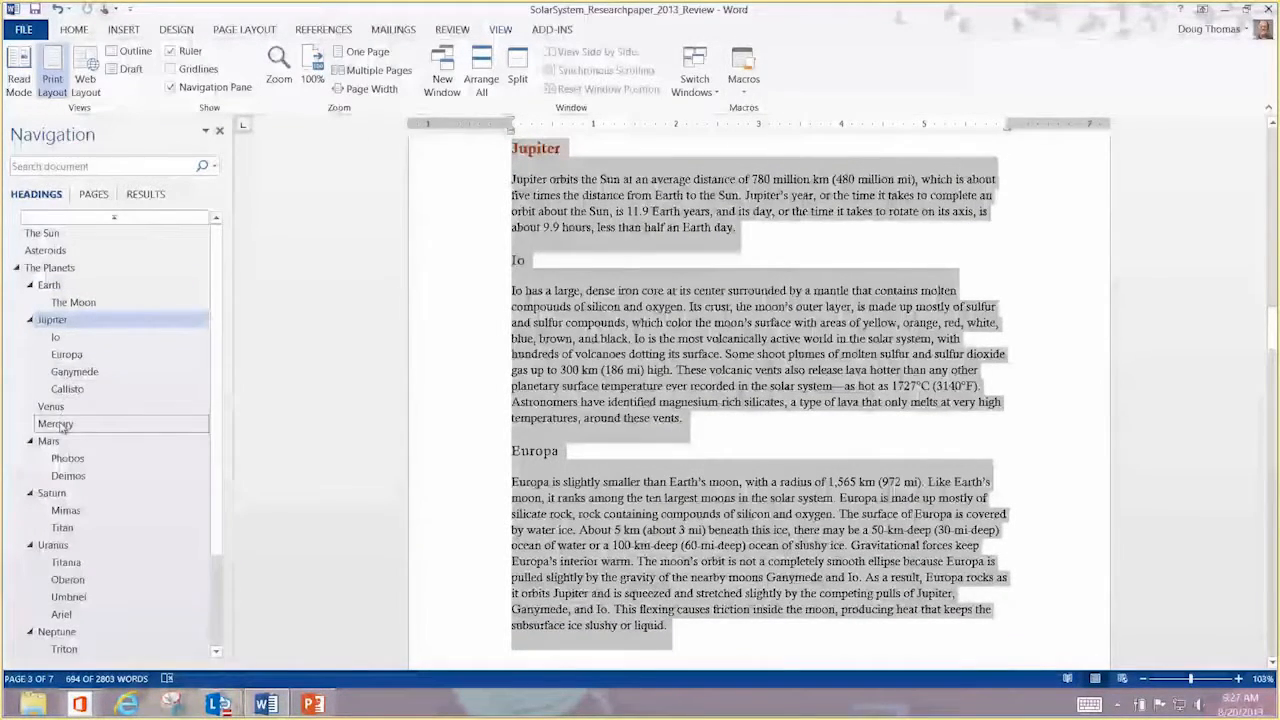
left_click_drag(60, 423, 66, 406)
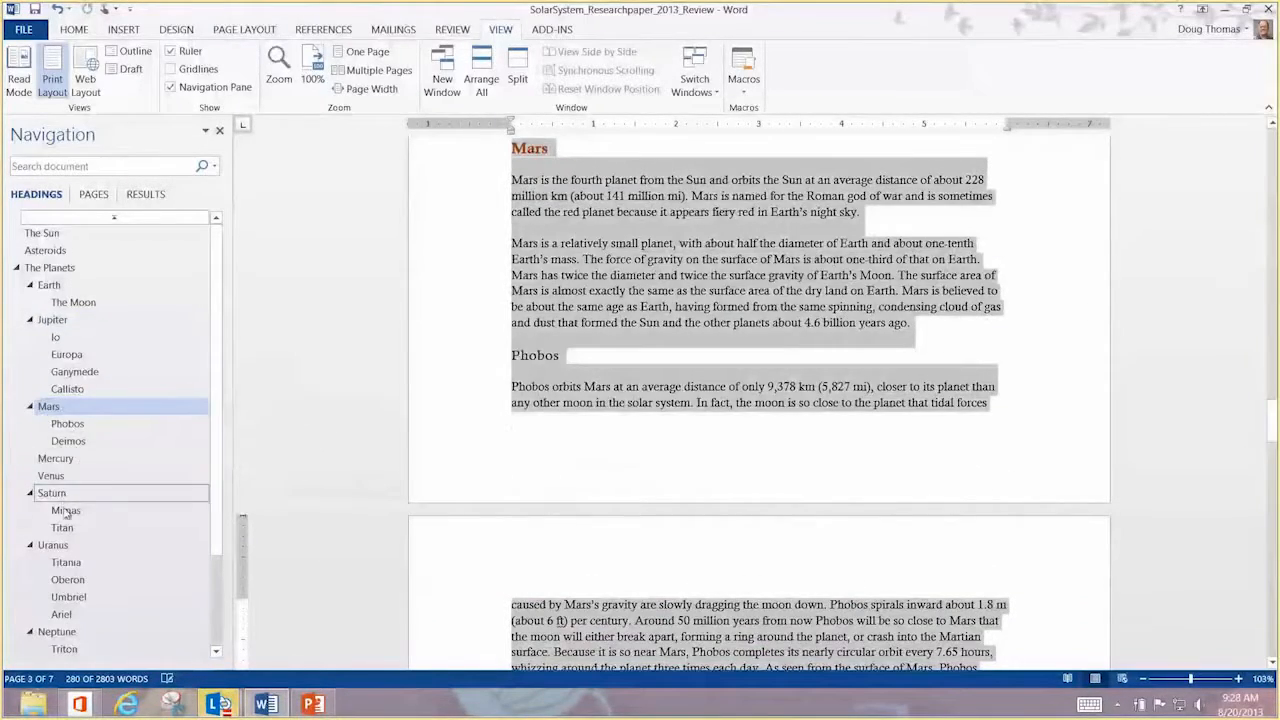
left_click_drag(52, 630, 74, 480)
left_click_drag(52, 528, 62, 513)
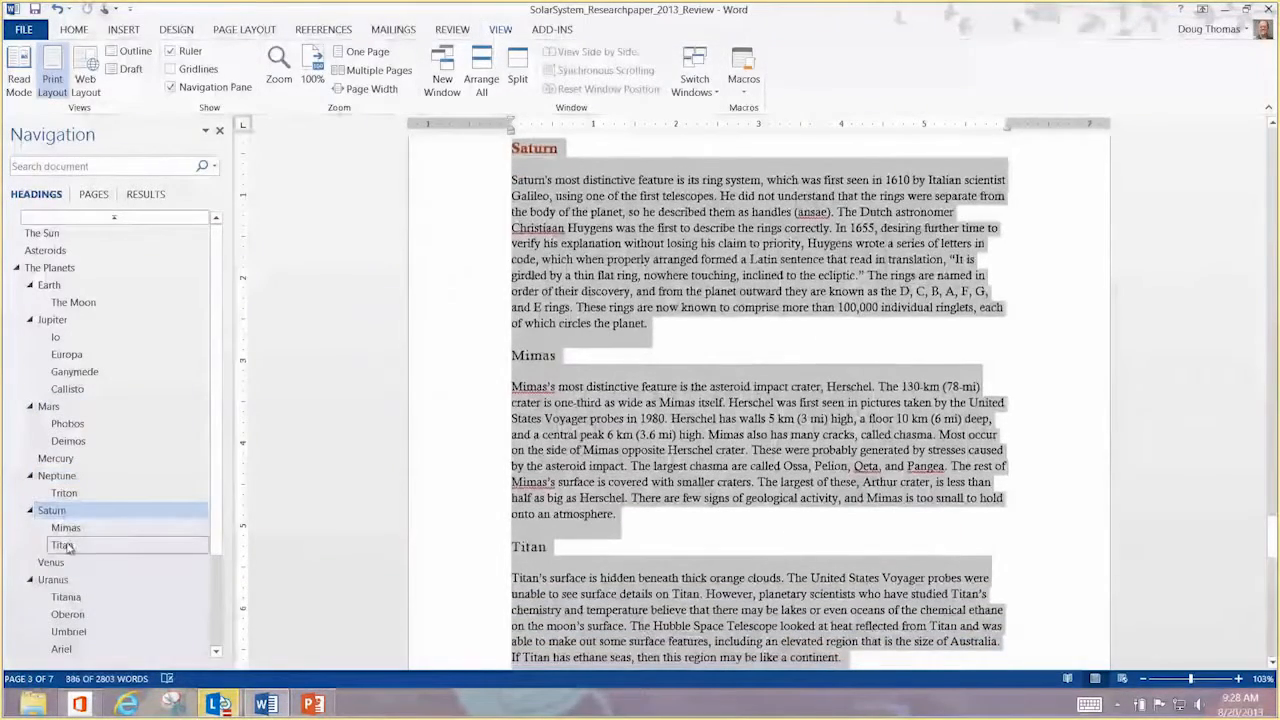
mouse_move(60, 562)
left_mouse_down()
mouse_move(54, 628)
mouse_move(57, 580)
left_mouse_up()
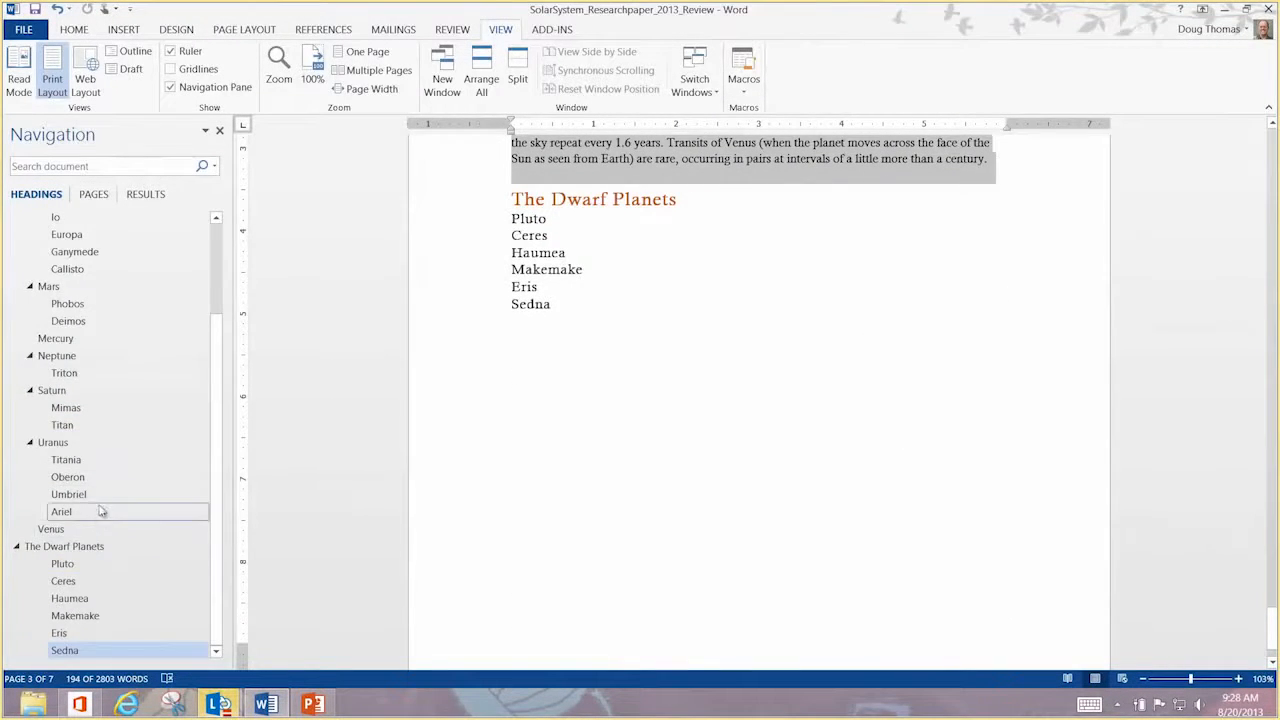
scroll(105, 510, "up", 2)
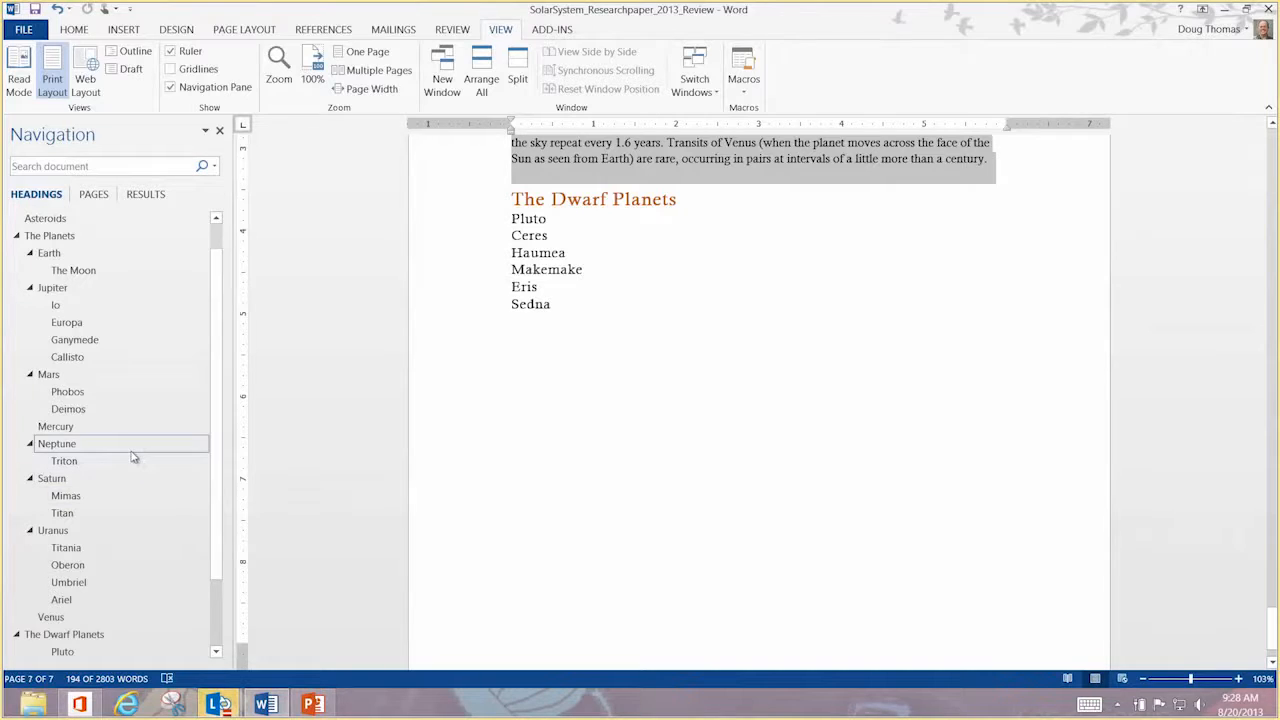
scroll(1024, 572, "up", 1)
scroll(1024, 572, "up", 5)
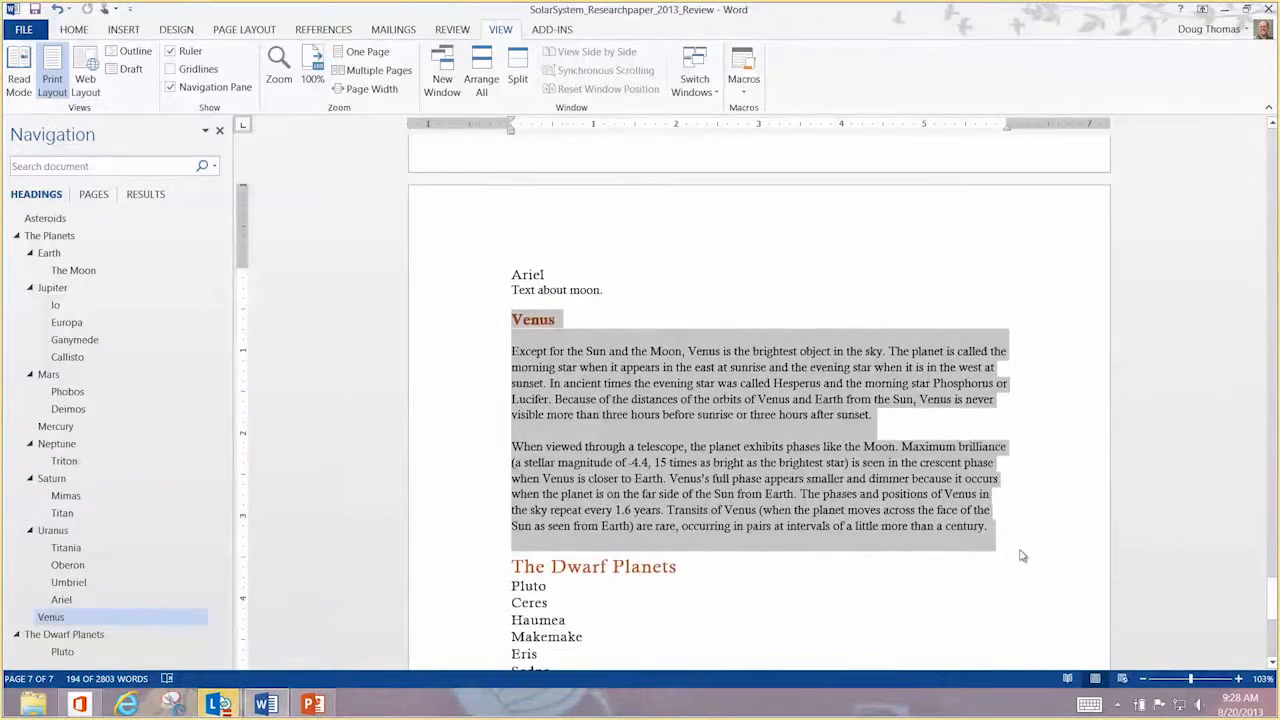
Update only the page numbers in the table of contents at the start of the document
left_click_drag(1272, 598, 1272, 145)
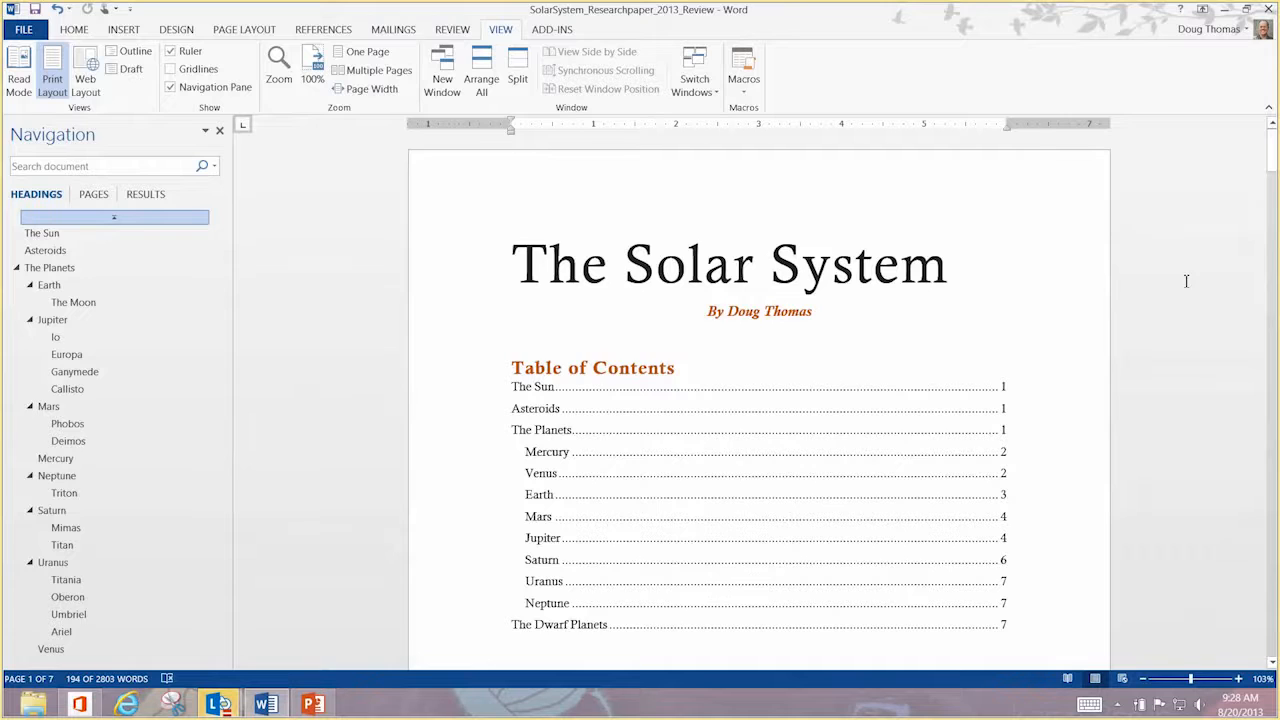
left_click(768, 389)
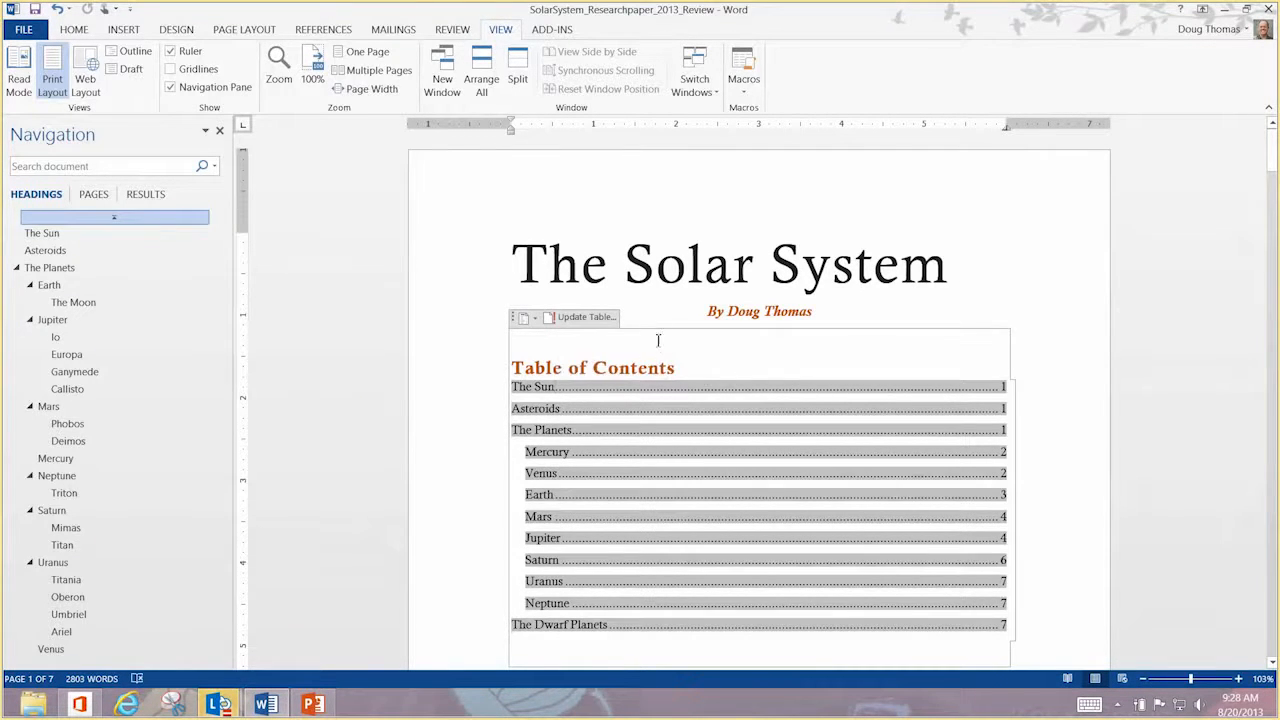
left_click(595, 320)
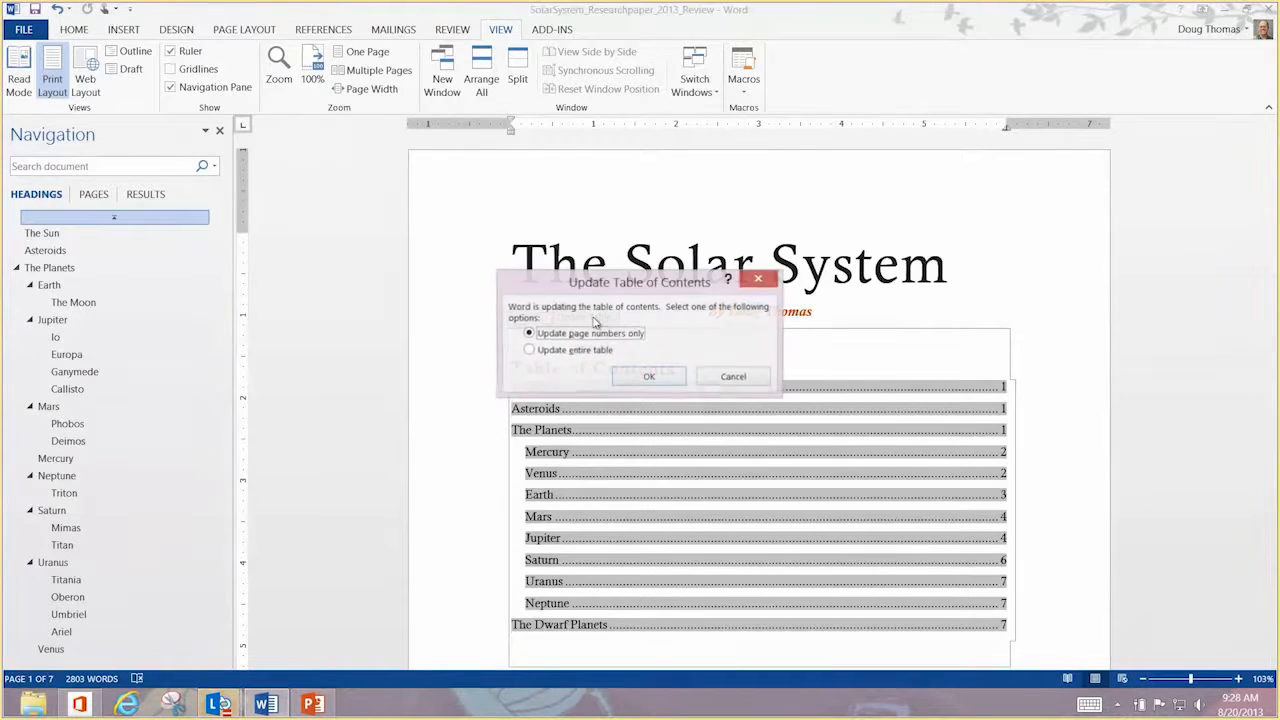
left_click(650, 379)
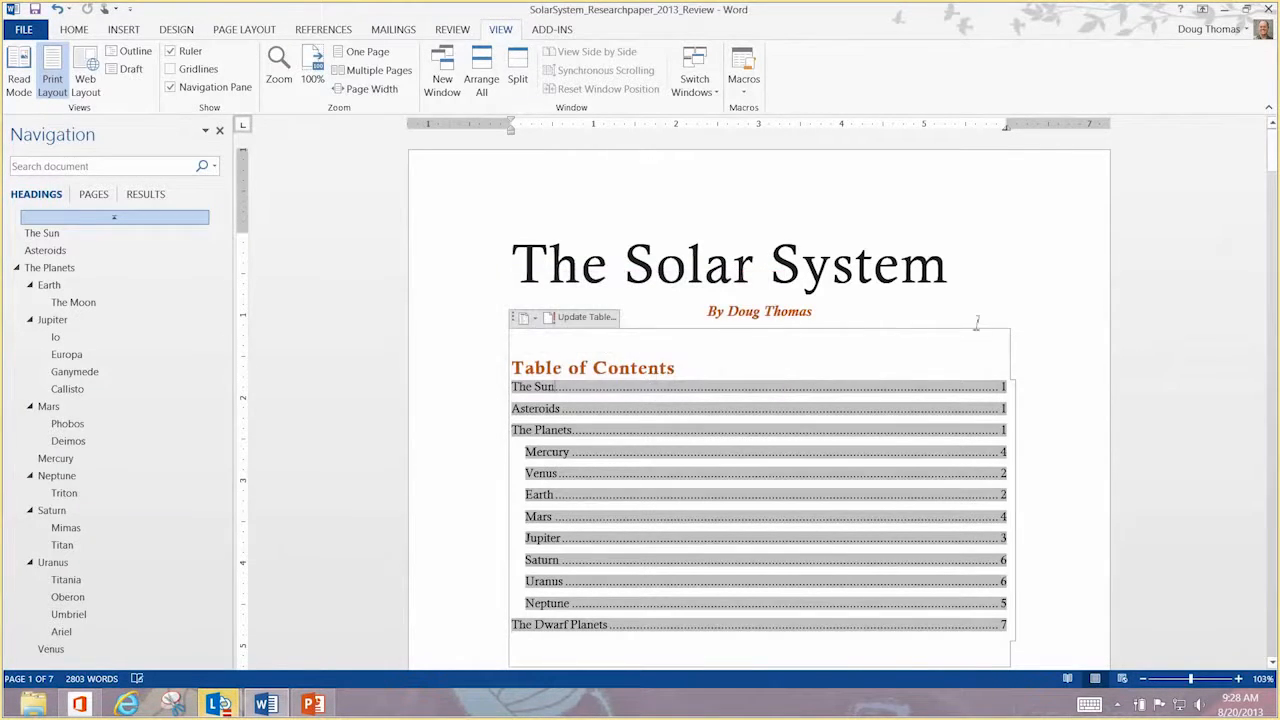
left_click(1062, 321)
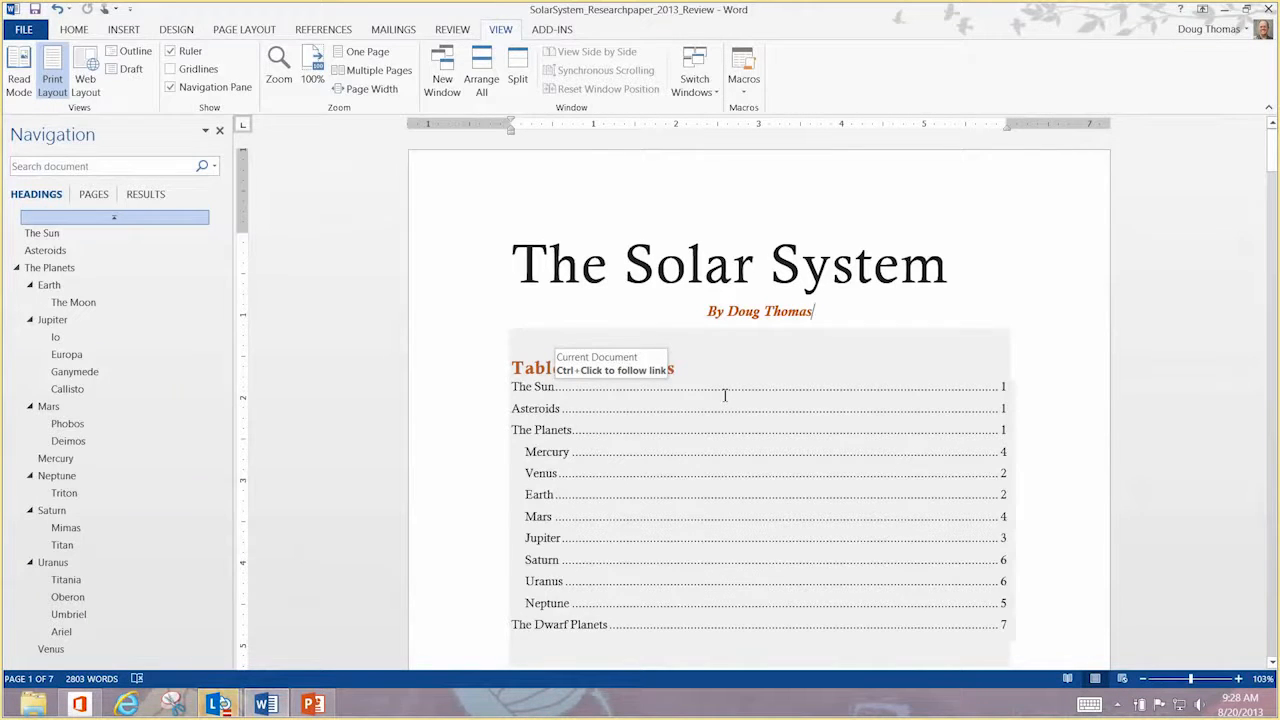
Update the entire table of contents to match the reordered planet headings, and clear the selection
left_click(724, 394)
left_click(606, 318)
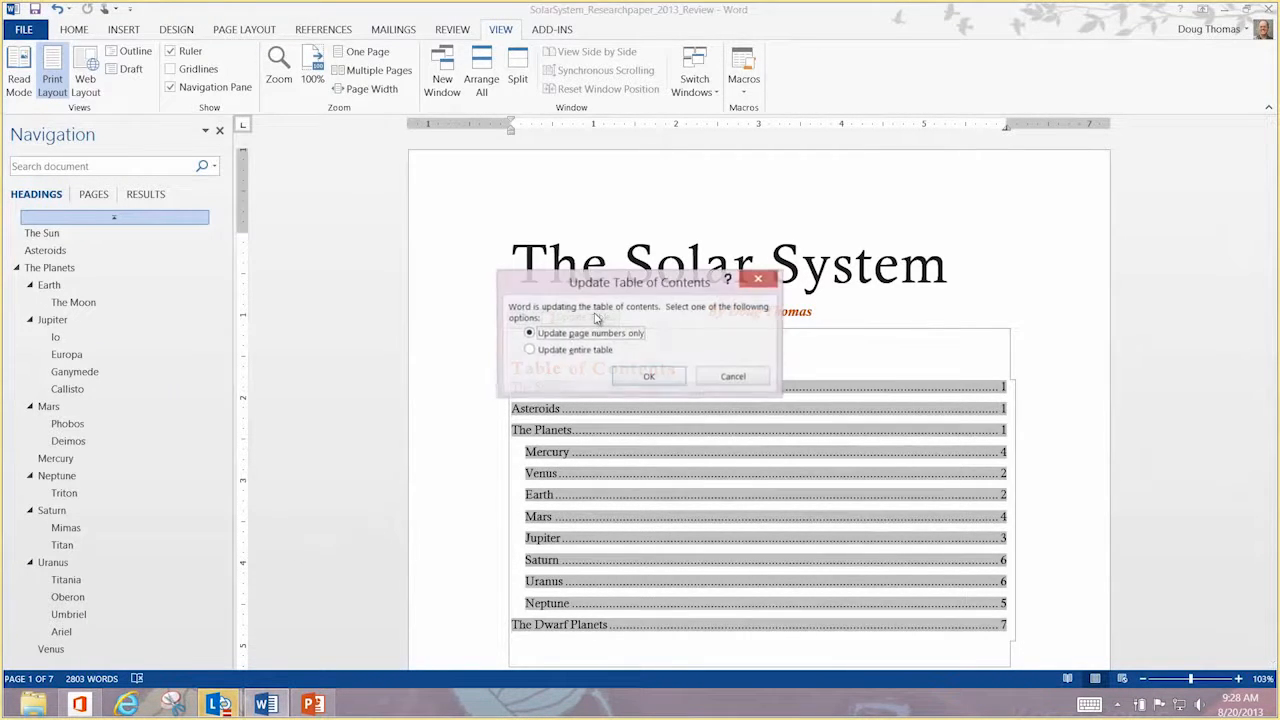
left_click(592, 350)
left_click(648, 378)
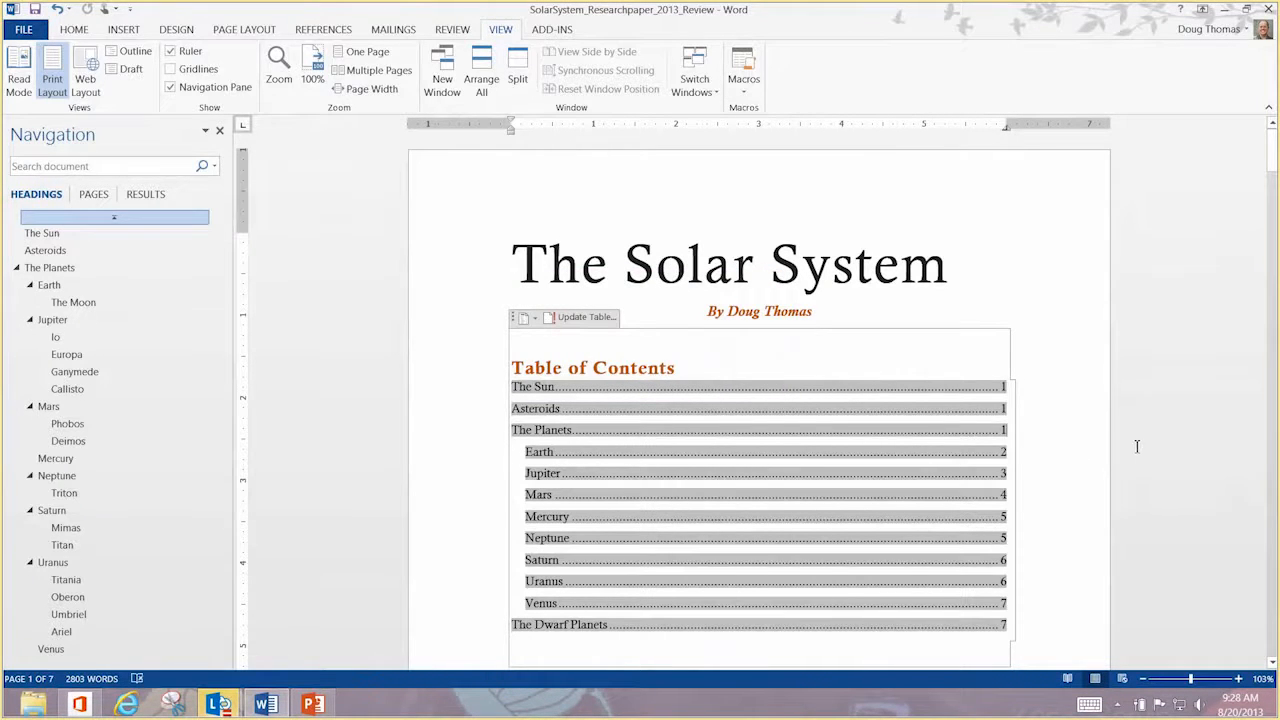
left_click(1065, 470)
left_click(423, 451)
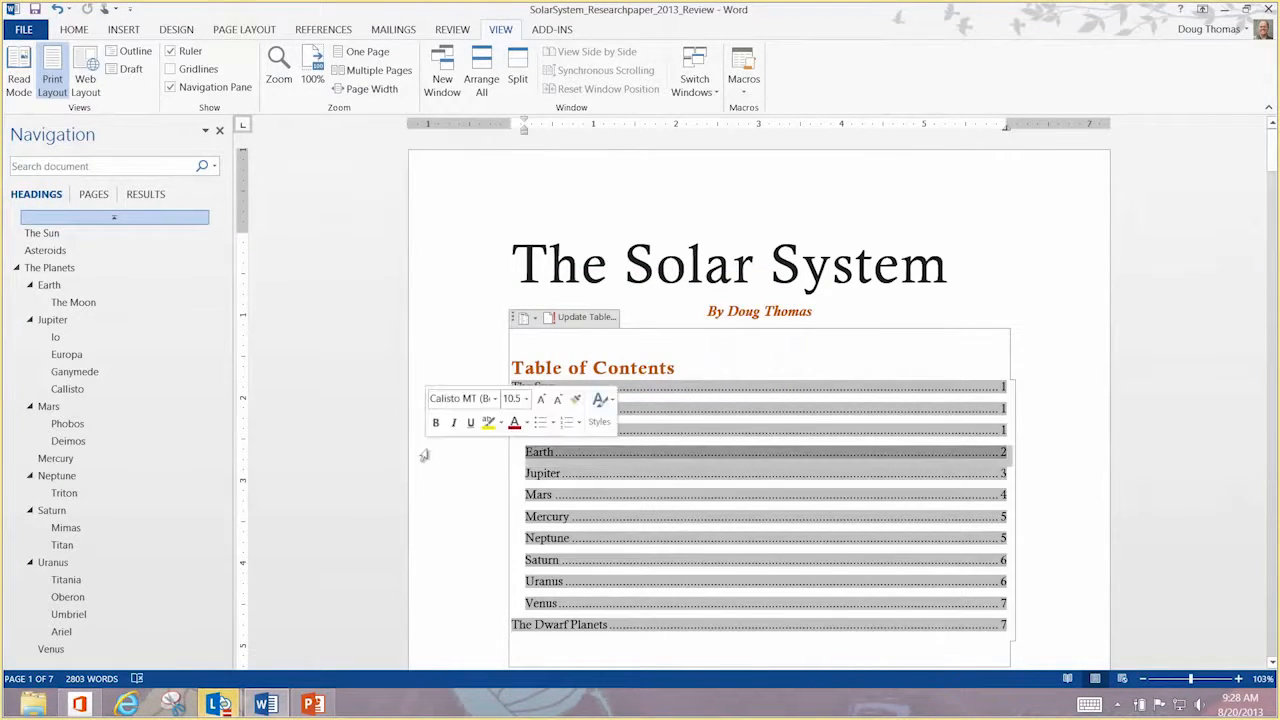
left_click(948, 215)
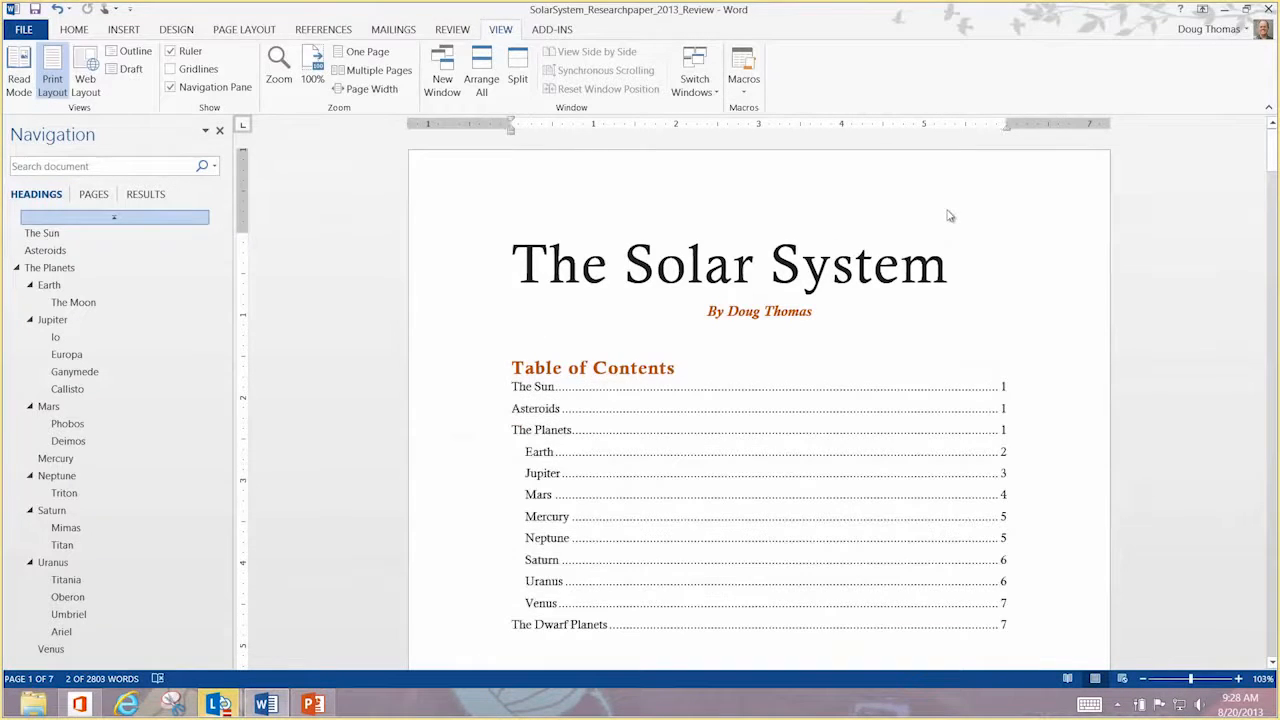